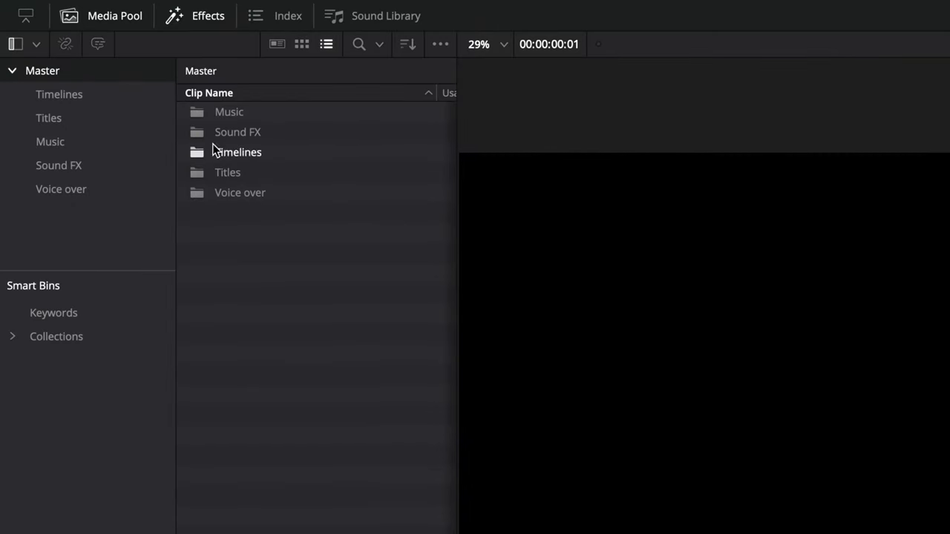
Select and open the Timelines bin in the Media Pool.
left_click(195, 153)
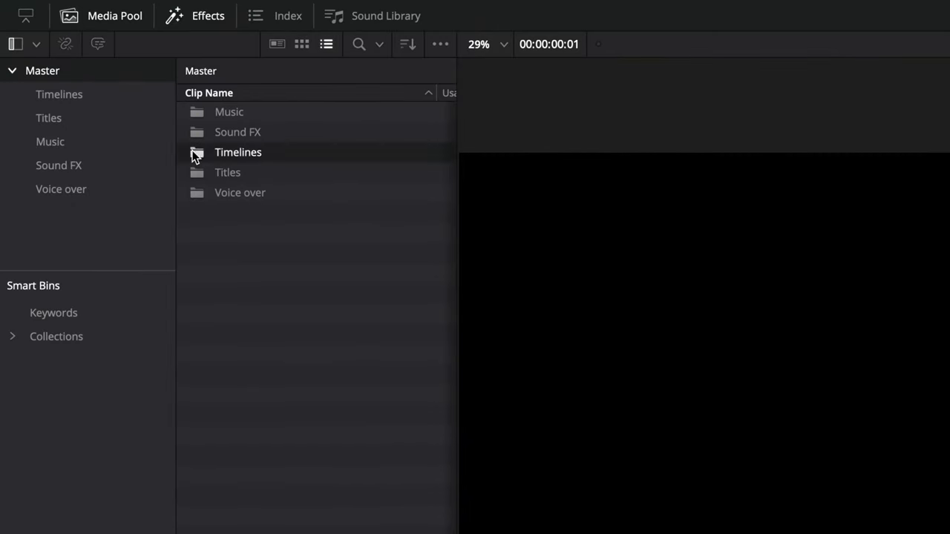
double_click(196, 154)
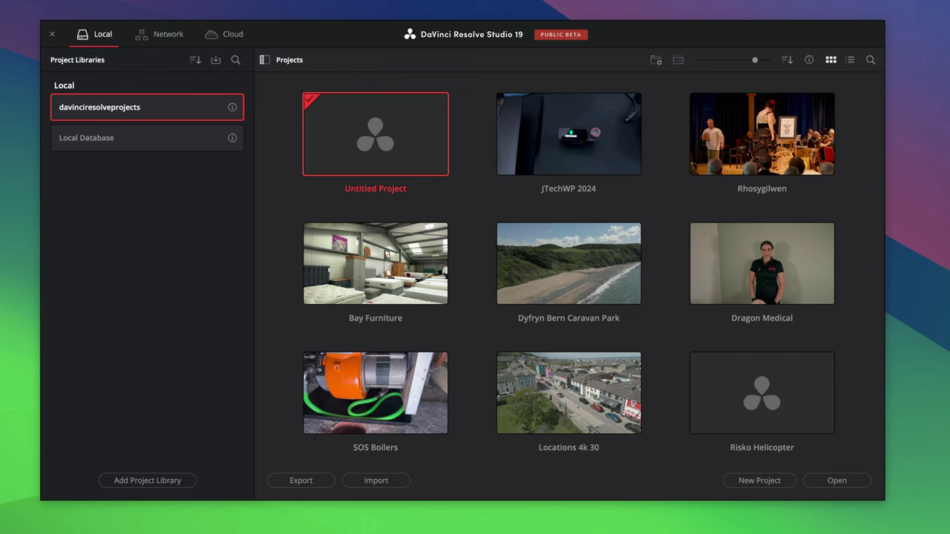
Create a new project named 'Template'.
left_click(755, 481)
type("Template")
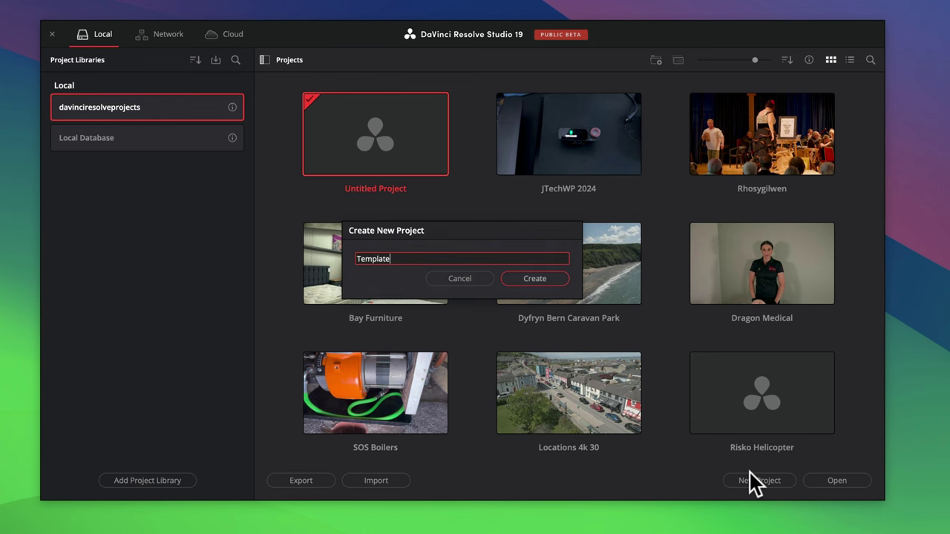
key("Return")
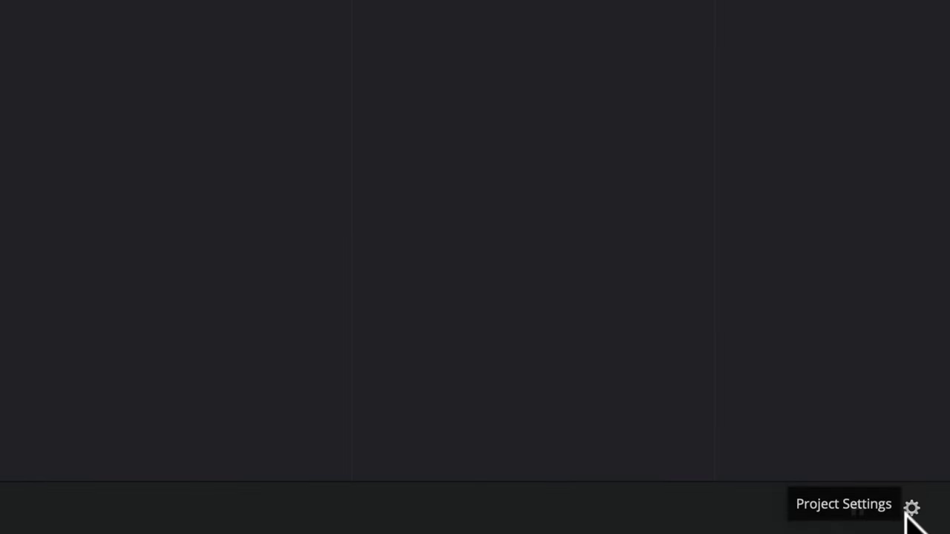
In Project Settings, set the timeline frame rate to 24 fps.
left_click(912, 511)
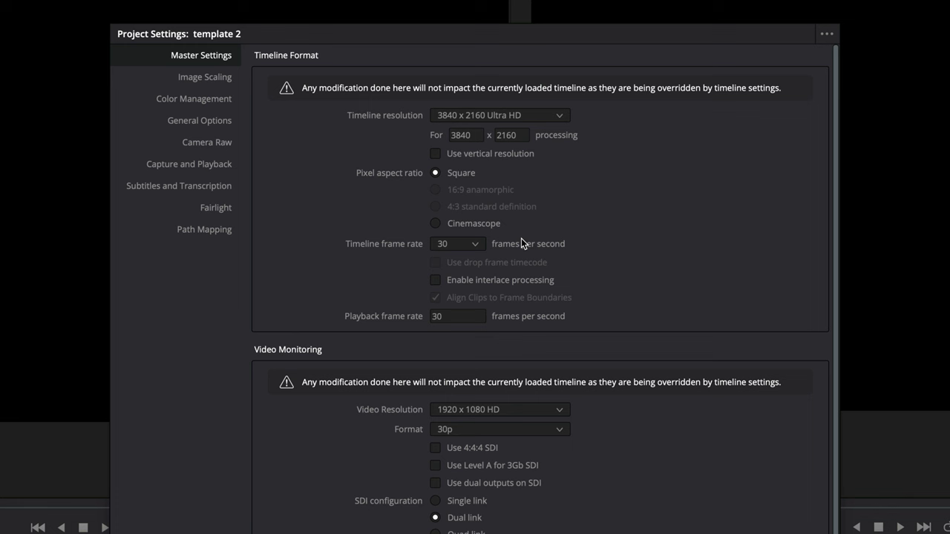
left_click(474, 246)
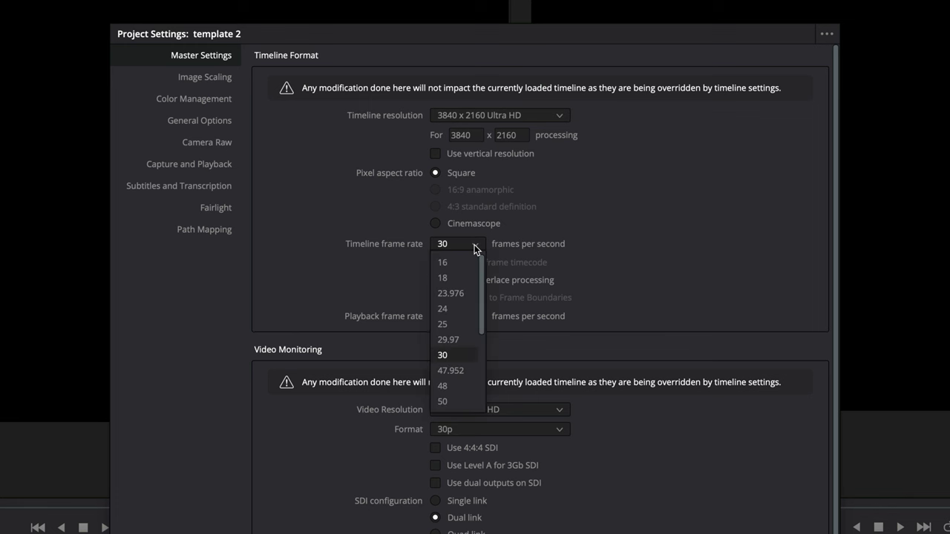
left_click(460, 309)
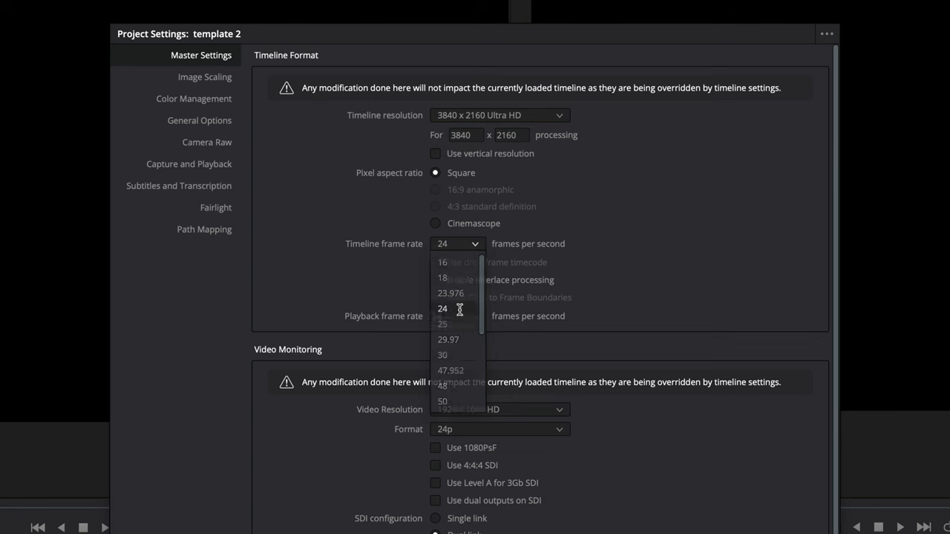
In Color Management, try Gamma 2.4 as output gamma, then settle on Gamma 2.2.
left_click(174, 102)
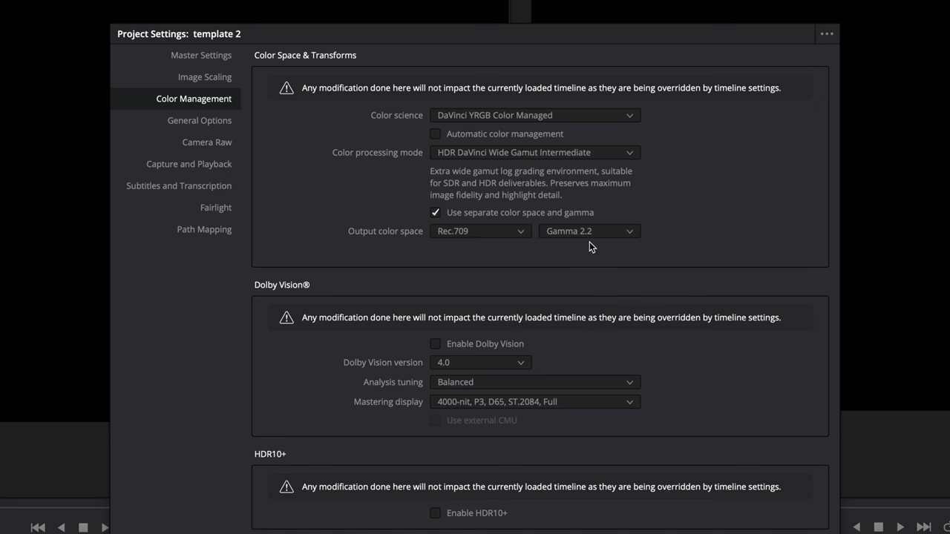
left_click(628, 232)
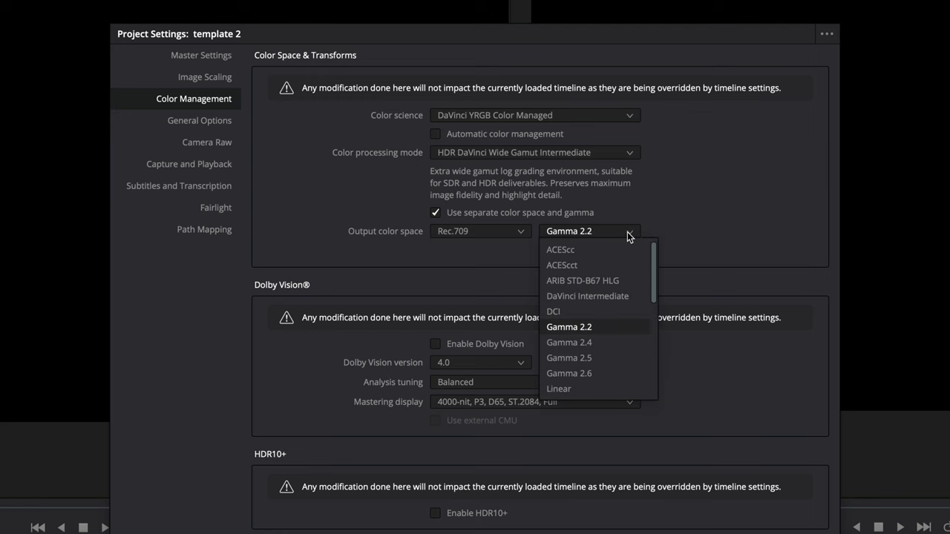
left_click(603, 344)
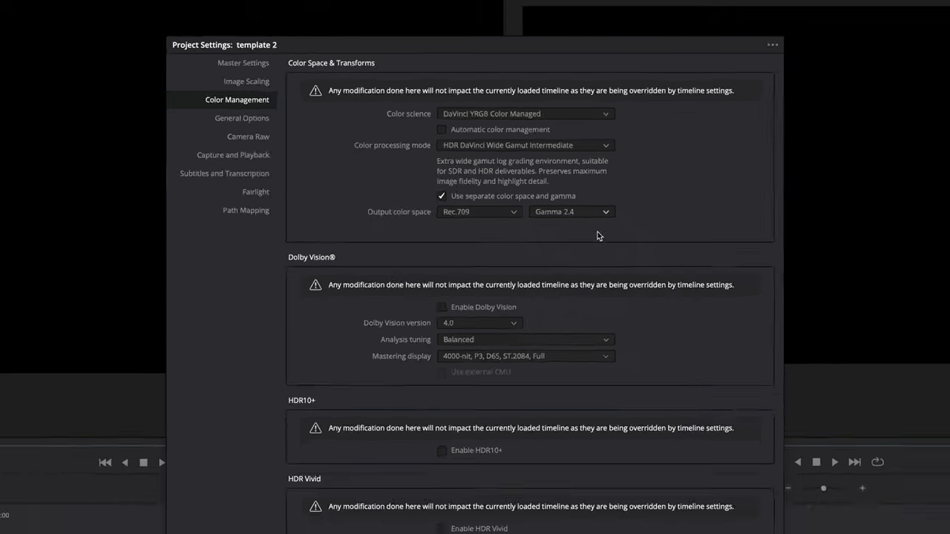
left_click(586, 212)
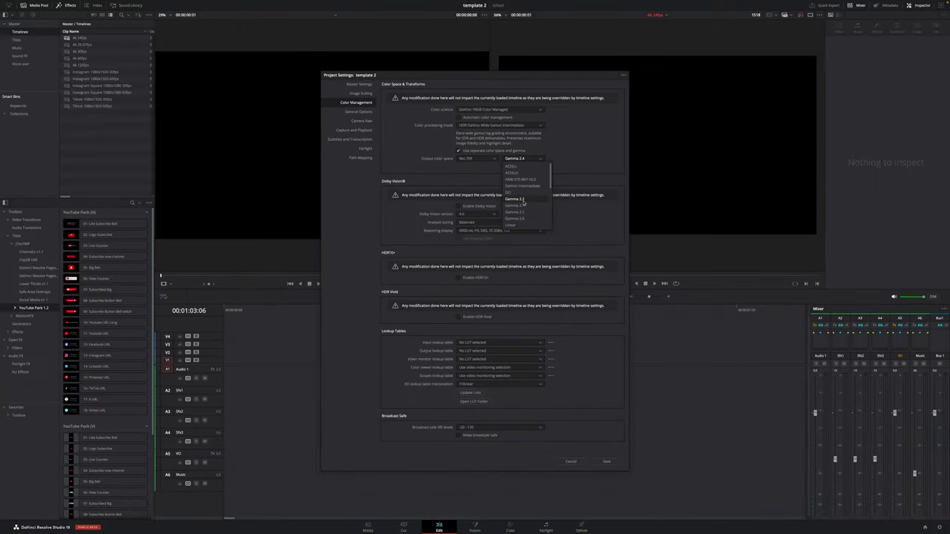
left_click(523, 200)
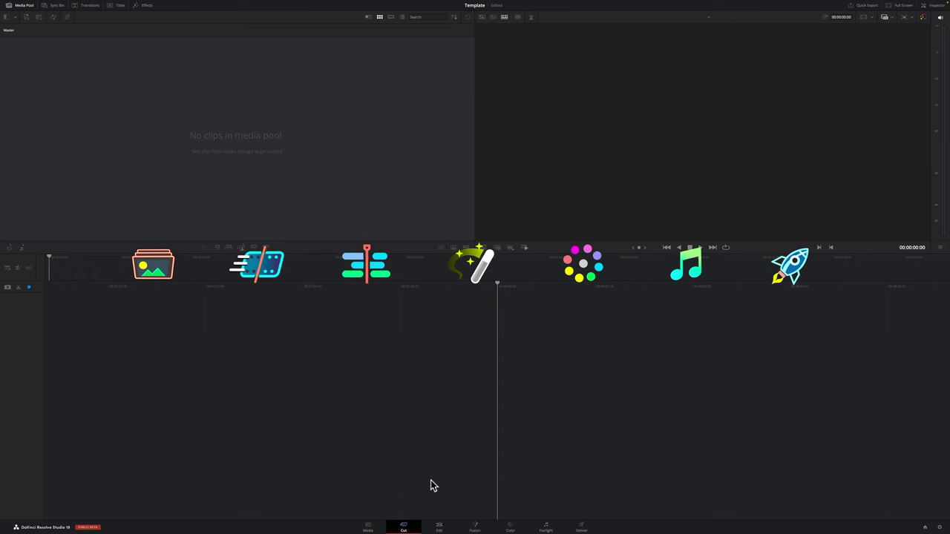
On the Edit page, start a new timeline named '4k29.97' from the Media Pool.
left_click(440, 527)
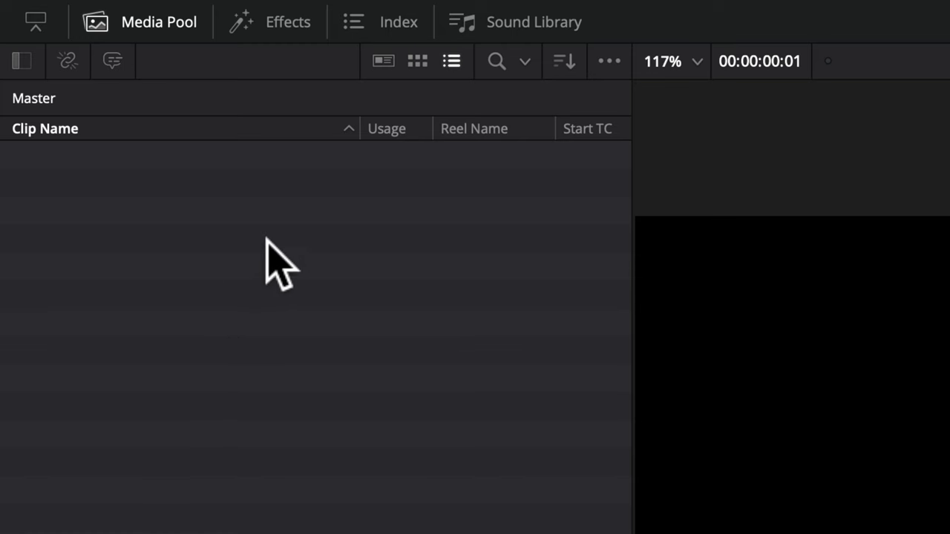
right_click(266, 239)
mouse_move(539, 255)
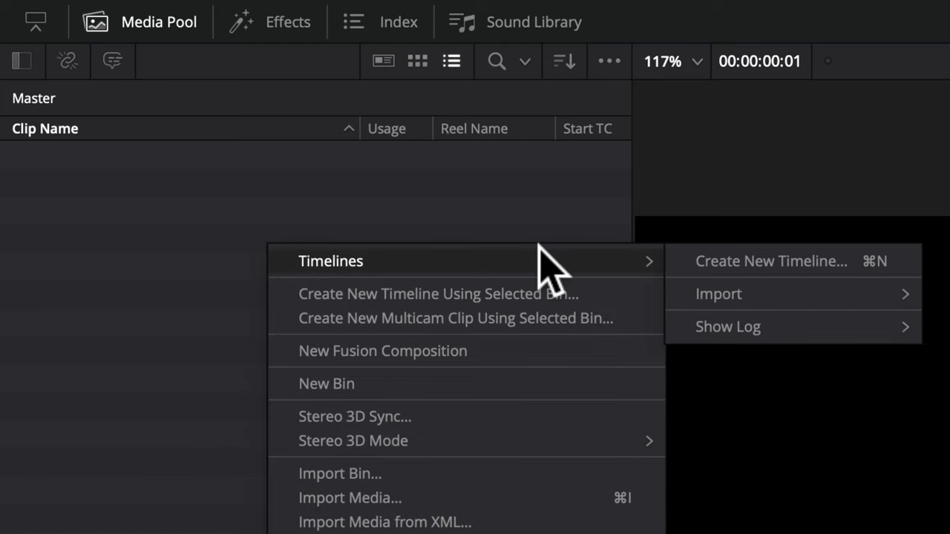
left_click(840, 252)
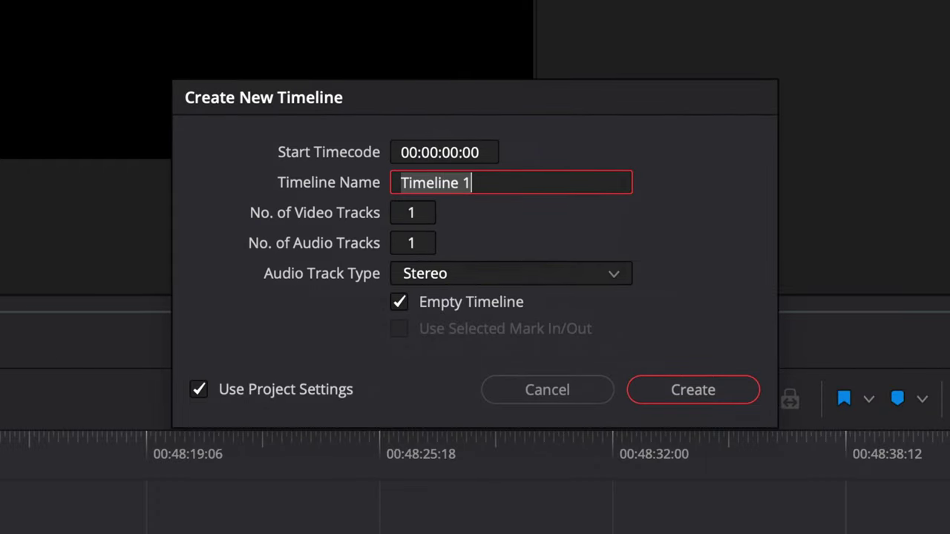
type("4k")
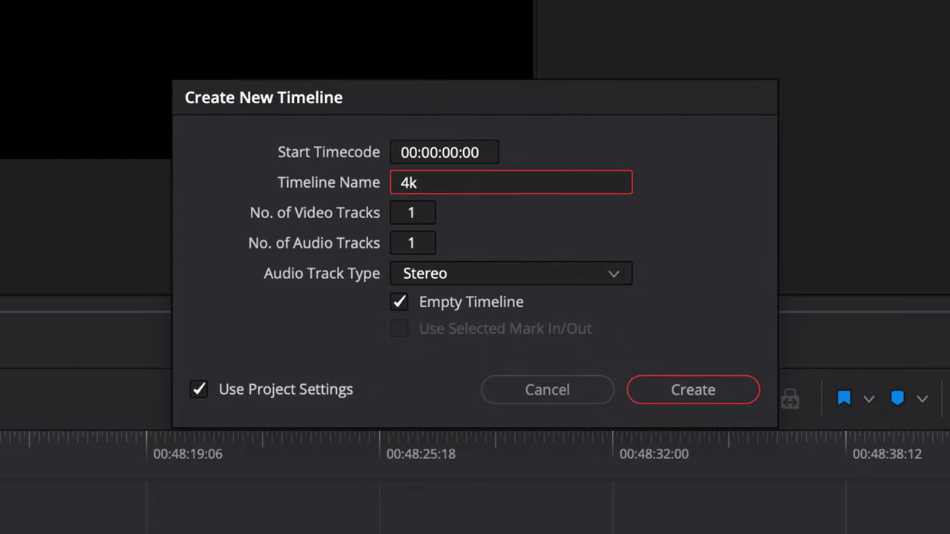
type("29.97")
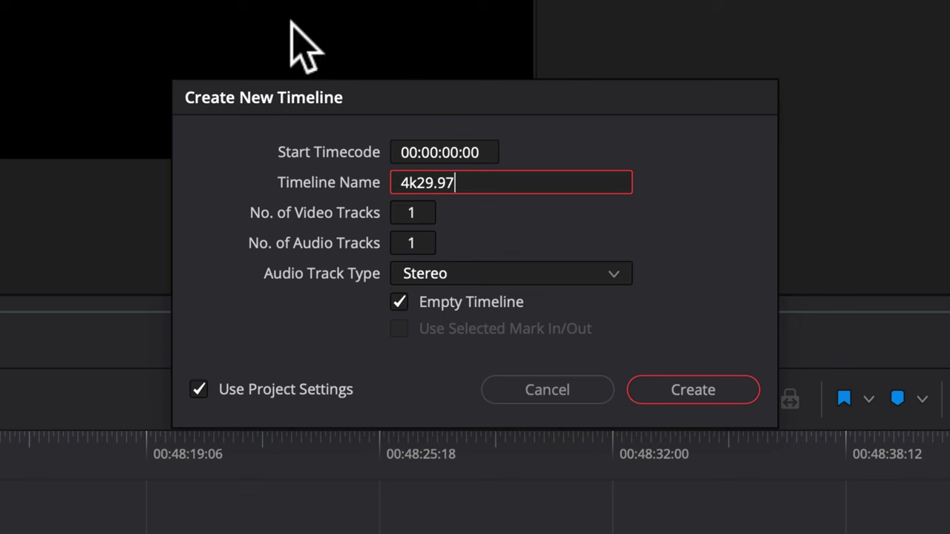
Use custom settings for the timeline with 4 video tracks and 6 audio tracks.
left_click(199, 390)
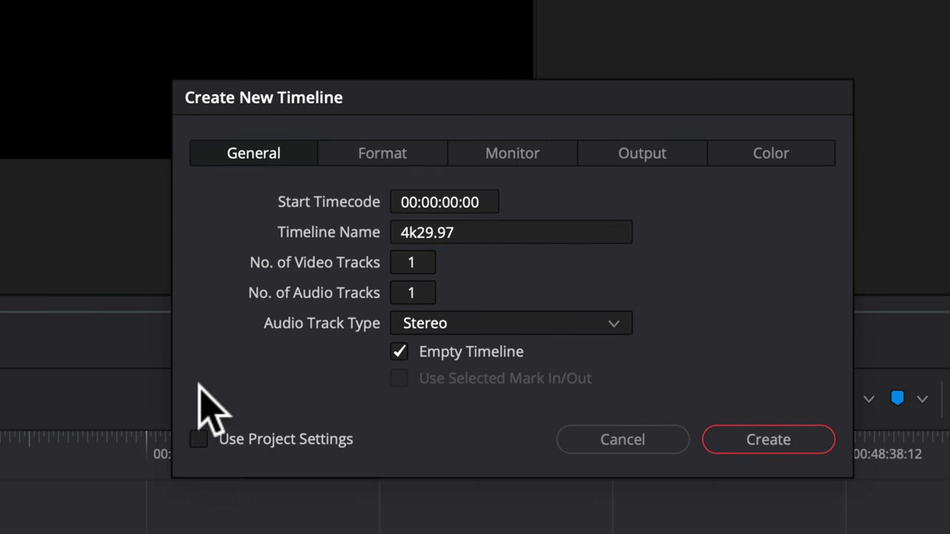
left_click(420, 264)
key("BackSpace")
type("4")
left_click(410, 293)
key("BackSpace")
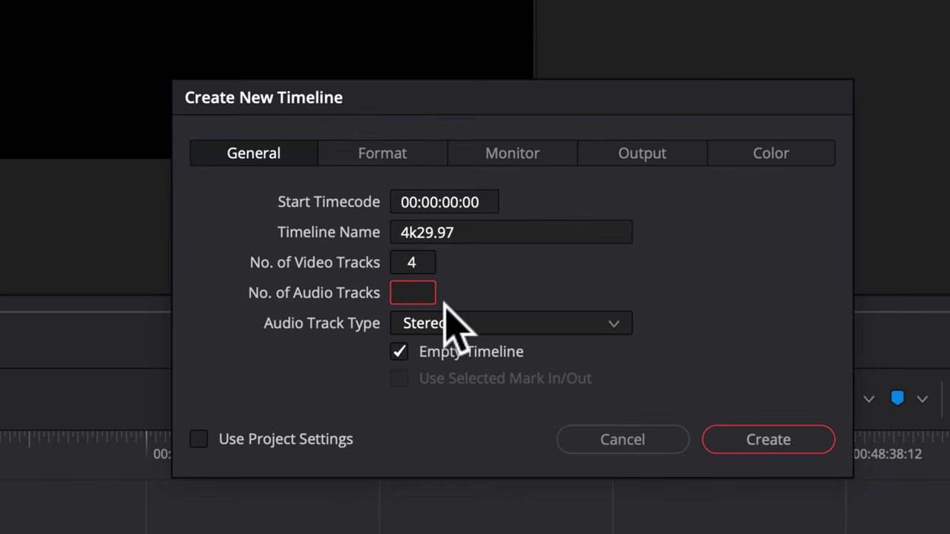
type("6")
Set the timeline format to 3840 x 2160 Ultra HD and create the timeline.
left_click(383, 153)
left_click(549, 171)
scroll(517, 253, "down", 1)
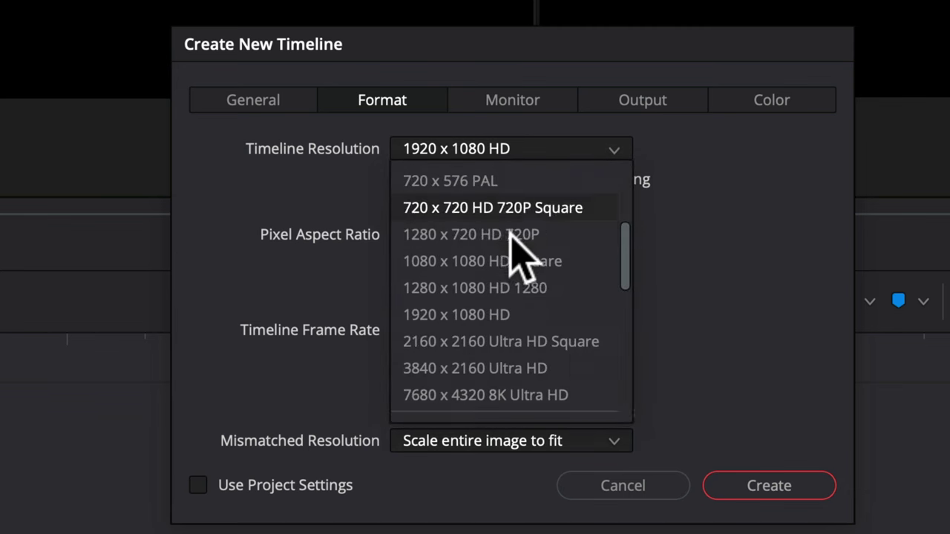
left_click(519, 355)
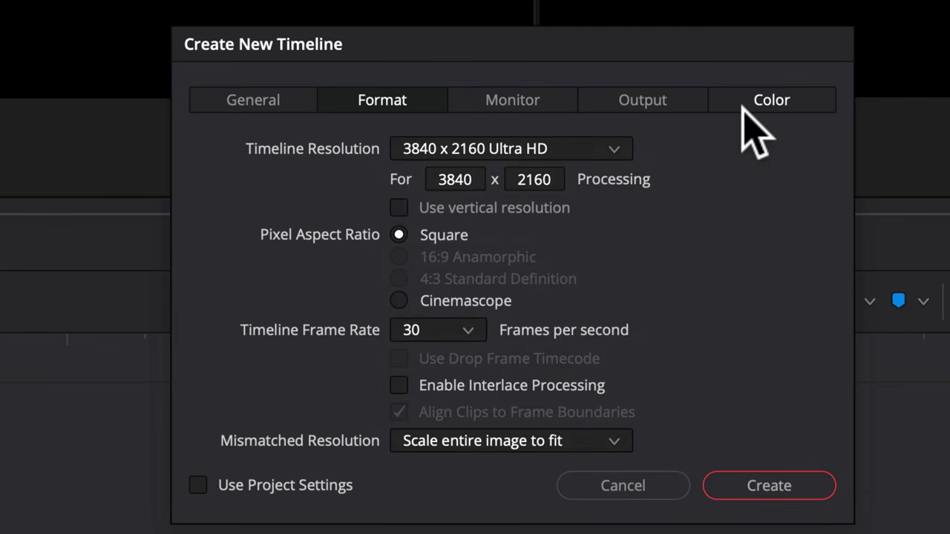
left_click(780, 483)
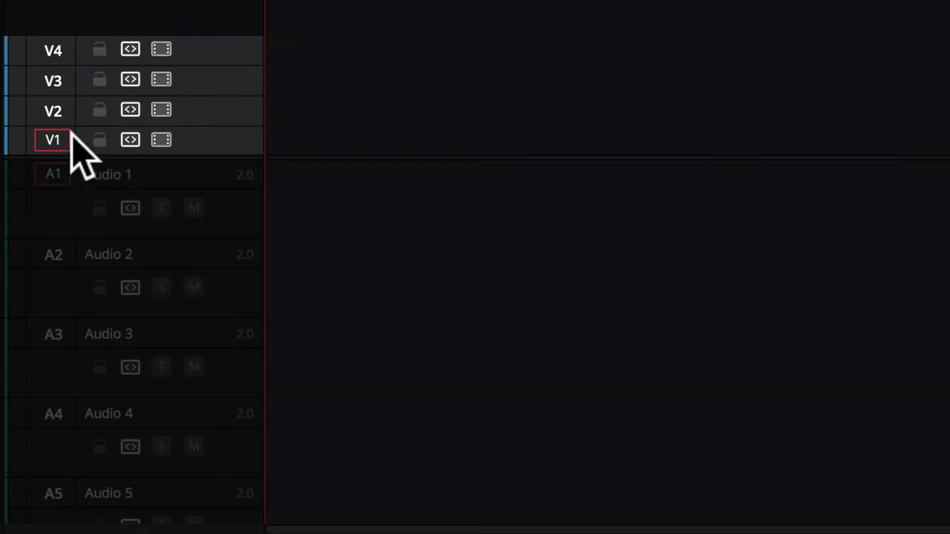
Rename audio tracks four to six to Sfx3, VO and Music.
scroll(162, 279, "down", 3)
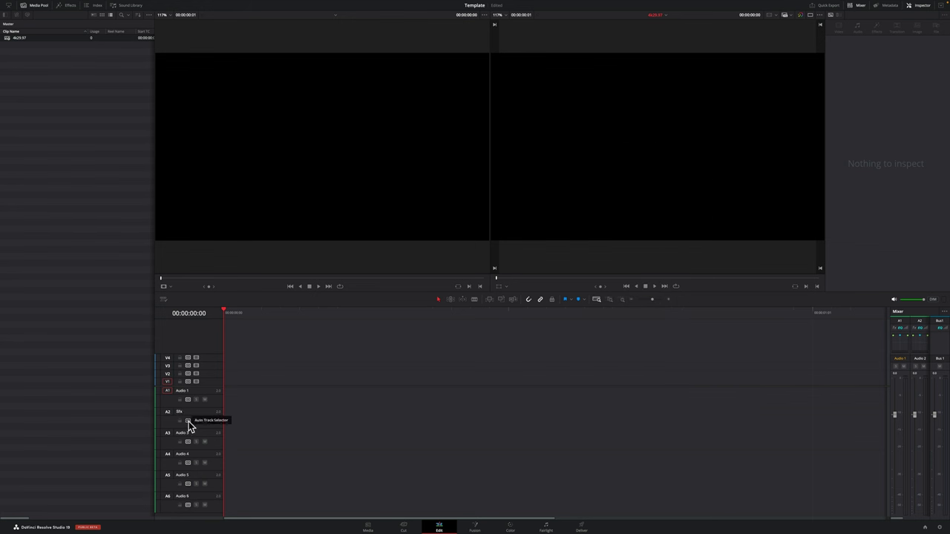
left_click(183, 434)
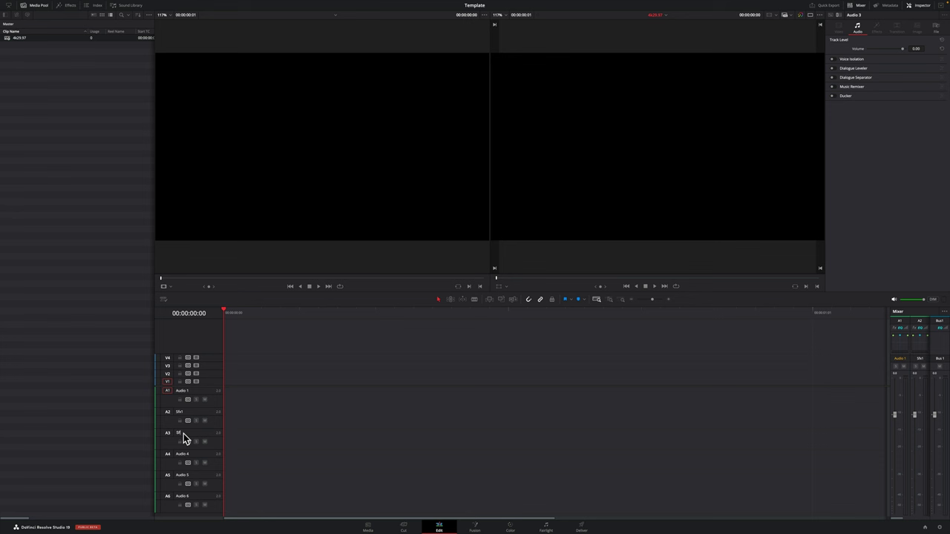
double_click(183, 454)
type("Sfx3")
double_click(182, 475)
type("VO")
double_click(182, 496)
type("Music")
key("Return")
In the widened mixer, lower the Sfx2 and Sfx3 faders to -15 and Music to -25.
left_click_drag(889, 372, 801, 372)
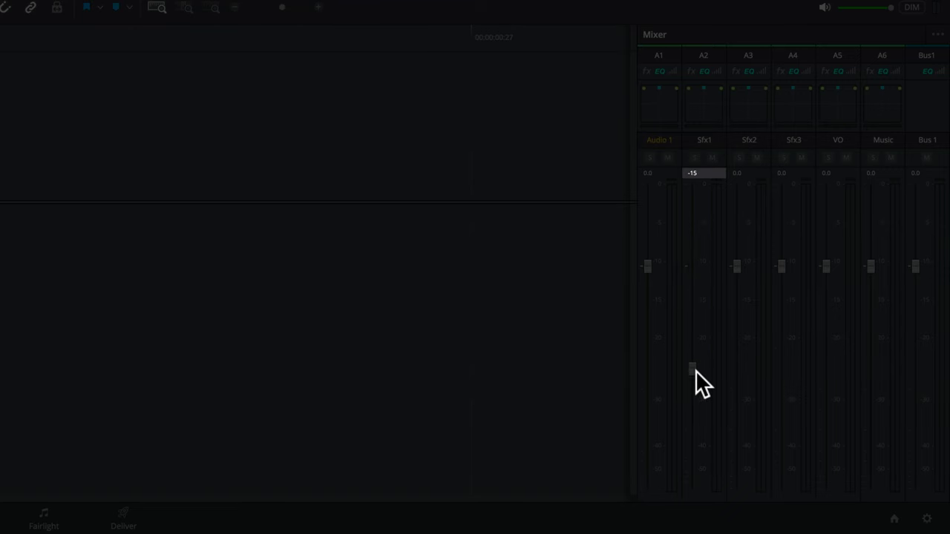
left_click_drag(735, 274, 736, 362)
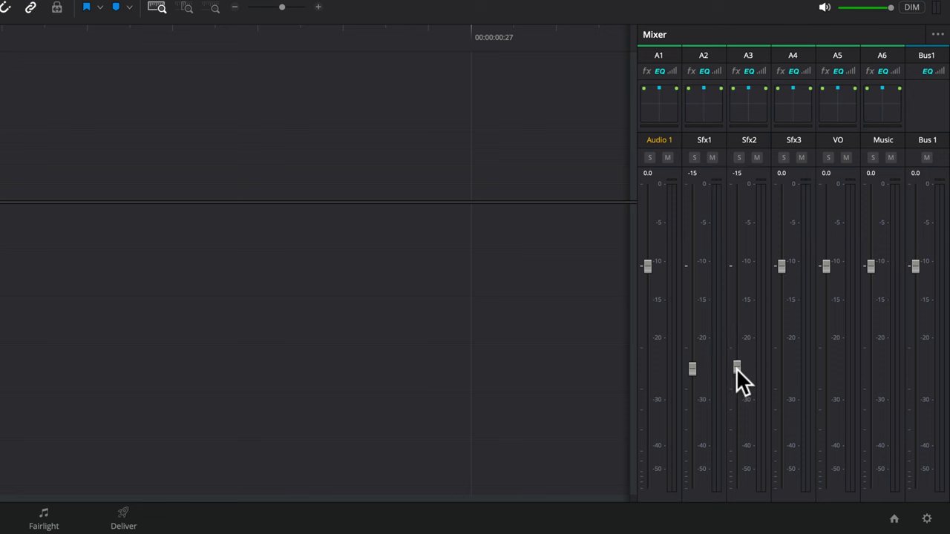
left_click_drag(781, 267, 778, 365)
left_click_drag(871, 266, 873, 403)
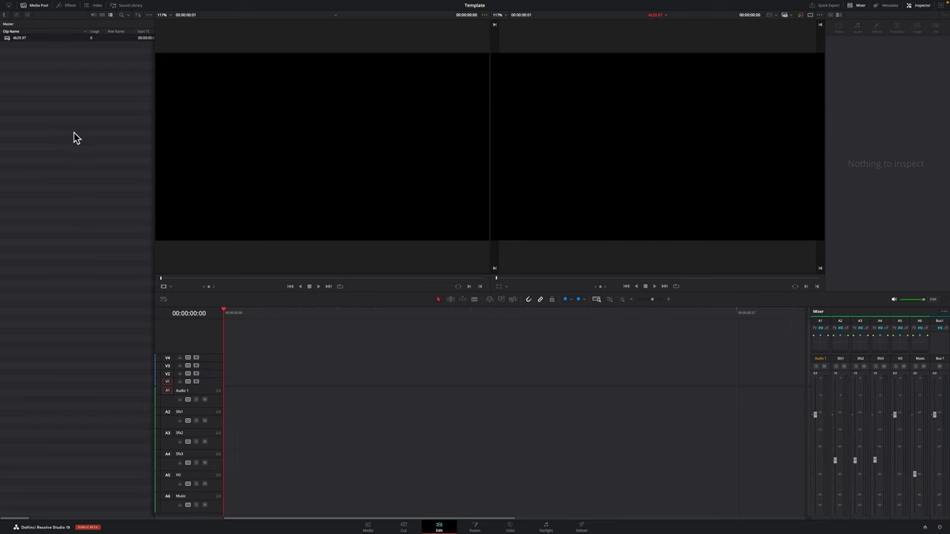
Add a Dialogue Processor with the Male VO preset to the Audio 1 track.
left_click(66, 9)
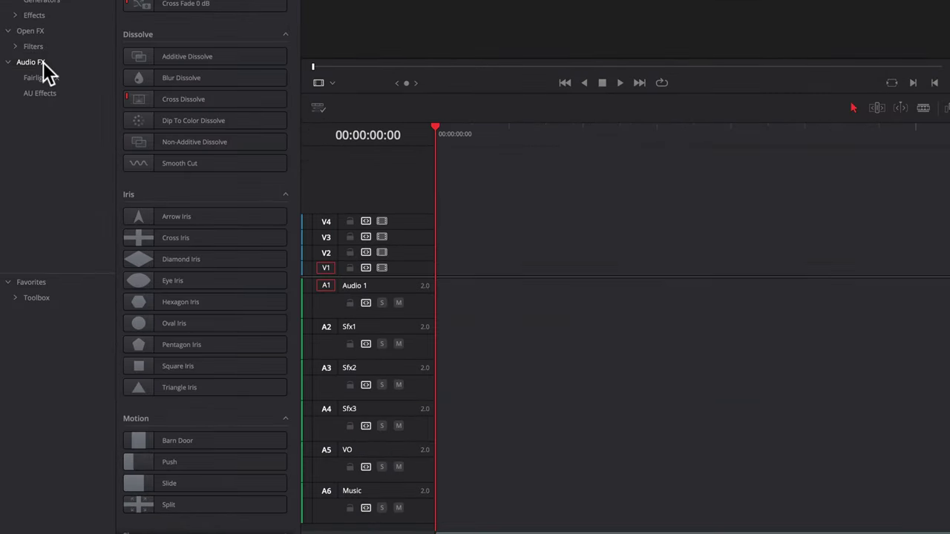
left_click(43, 62)
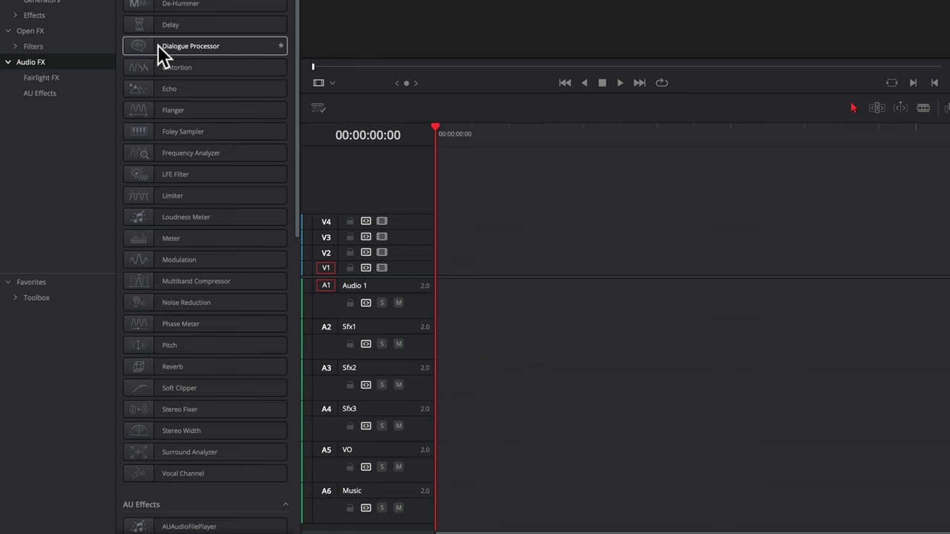
left_click_drag(142, 44, 412, 303)
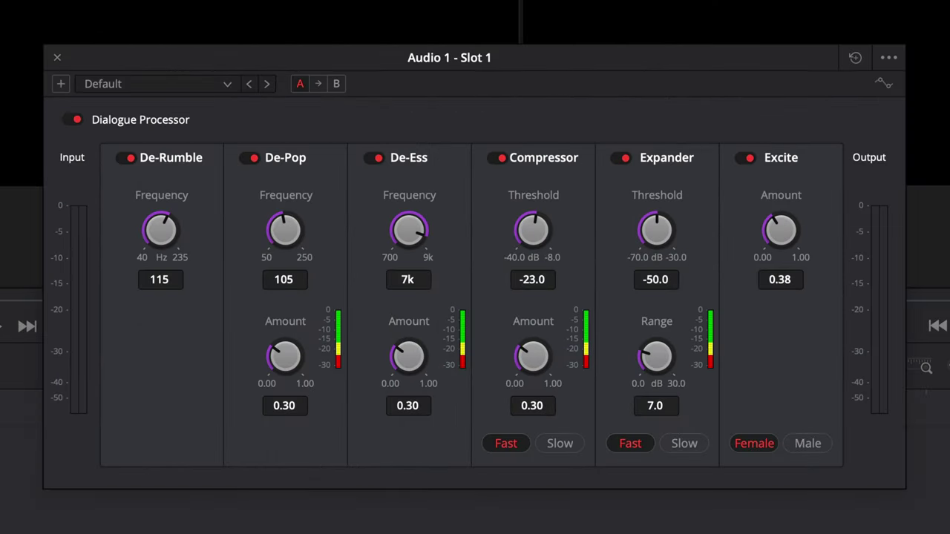
left_click(139, 85)
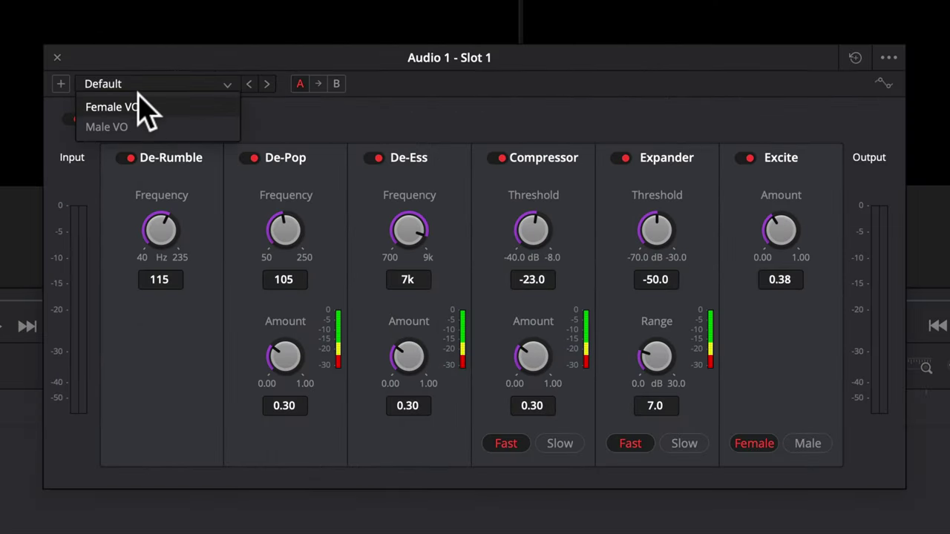
left_click(119, 128)
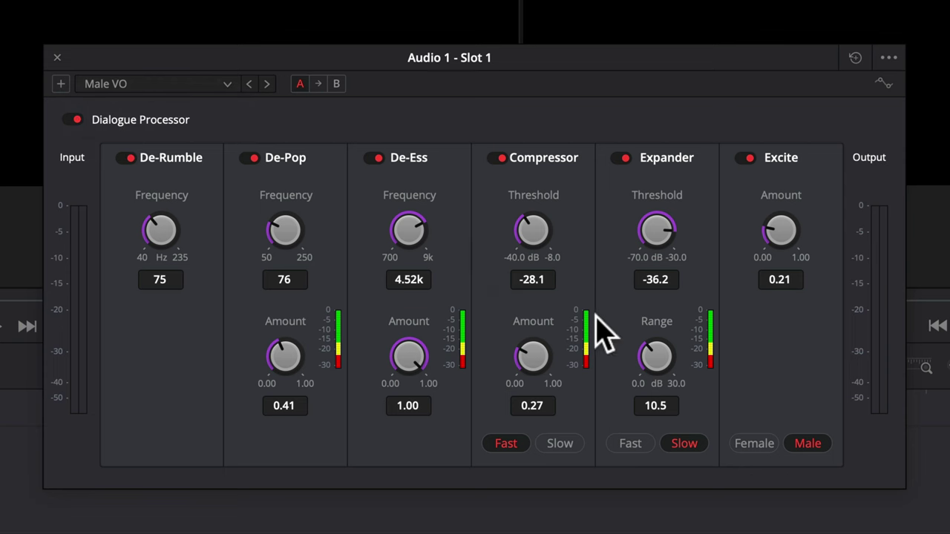
left_click(57, 57)
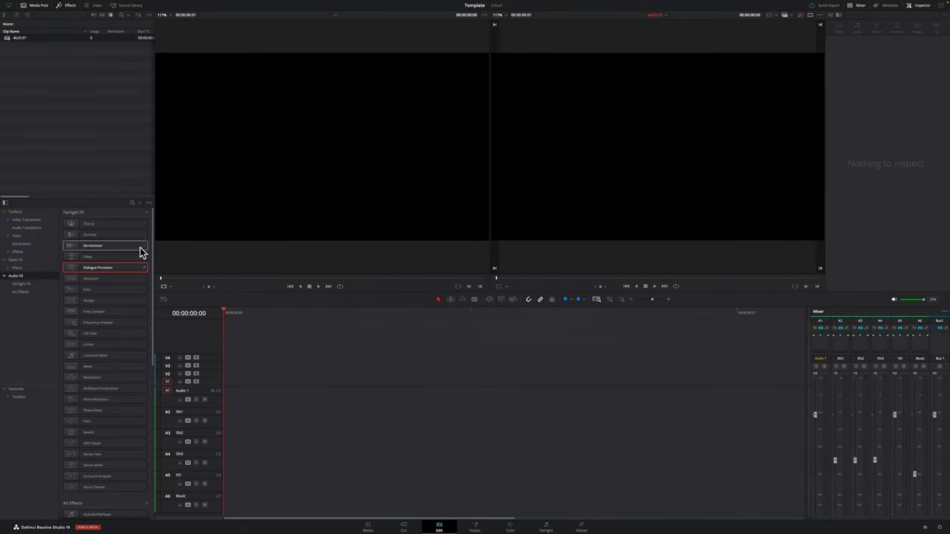
Add a Dialogue Processor with the Male VO preset to the VO track.
left_click_drag(68, 268, 194, 476)
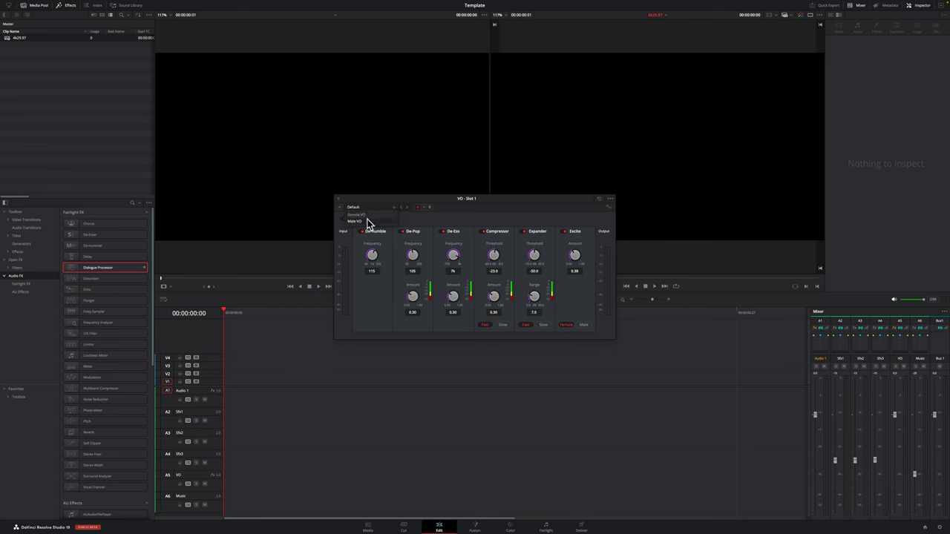
left_click(367, 220)
left_click(341, 199)
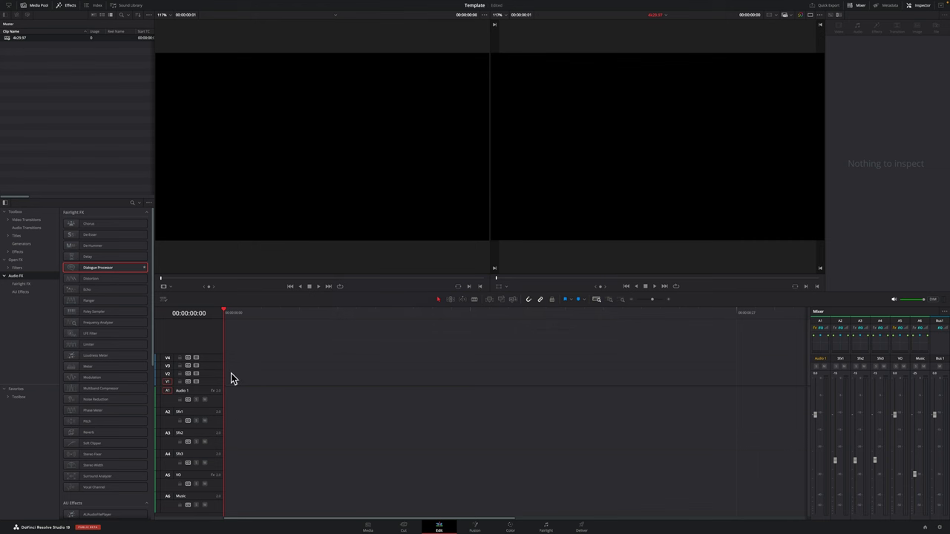
On the Fairlight page, patch both USB inputs to the VO track's left and right channels.
left_click(546, 530)
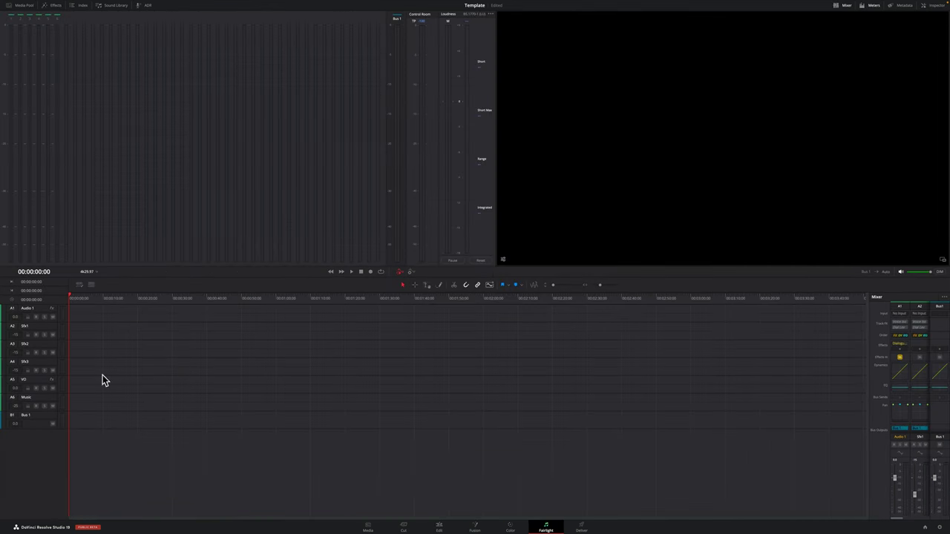
left_click(40, 381)
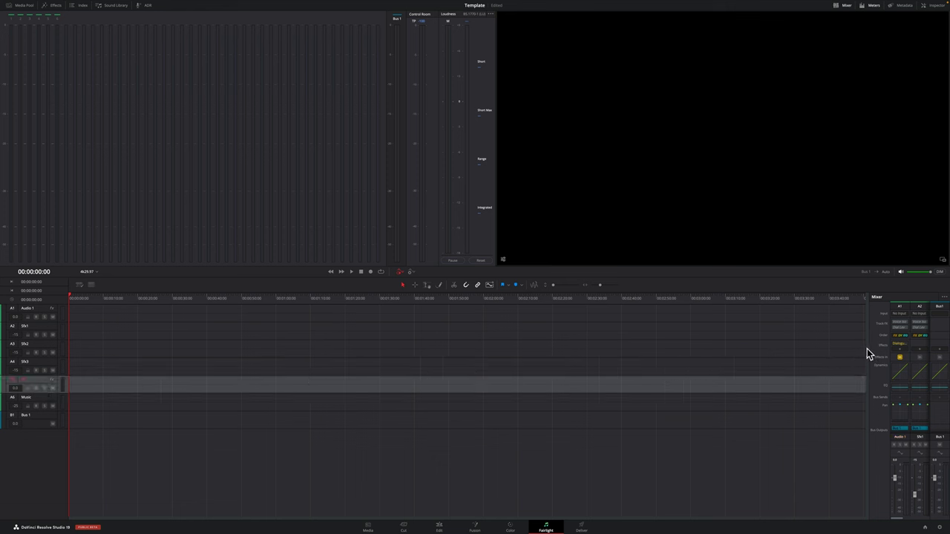
left_click_drag(869, 350, 745, 342)
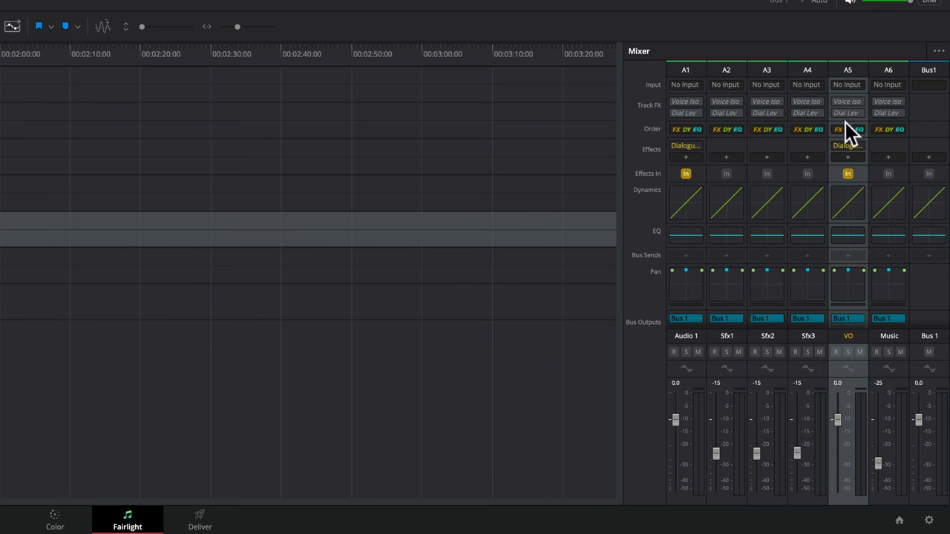
left_click(850, 85)
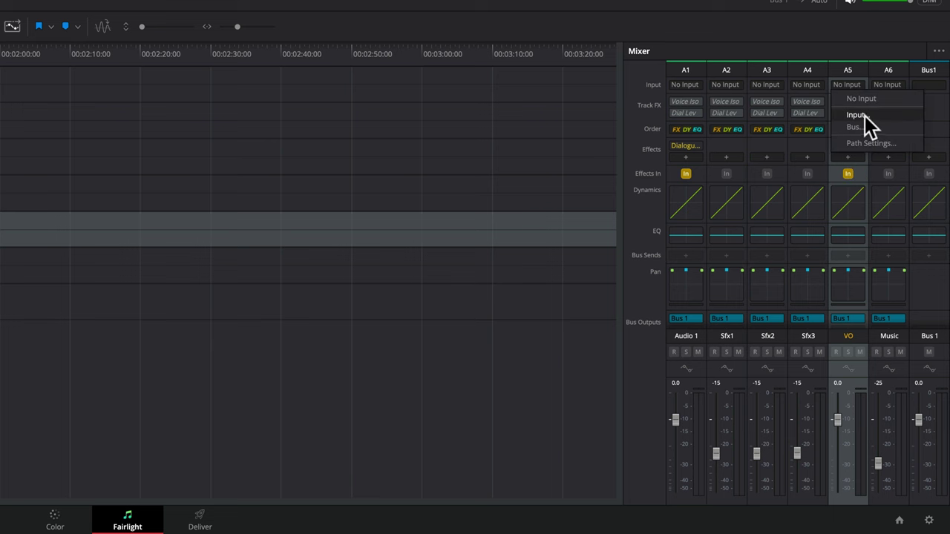
left_click(865, 116)
left_click(190, 72)
left_click(257, 72)
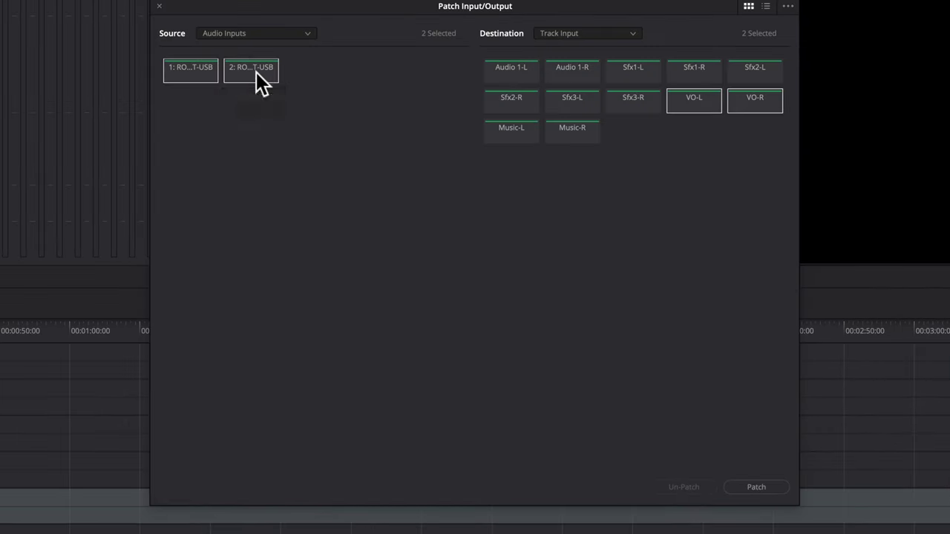
left_click(768, 488)
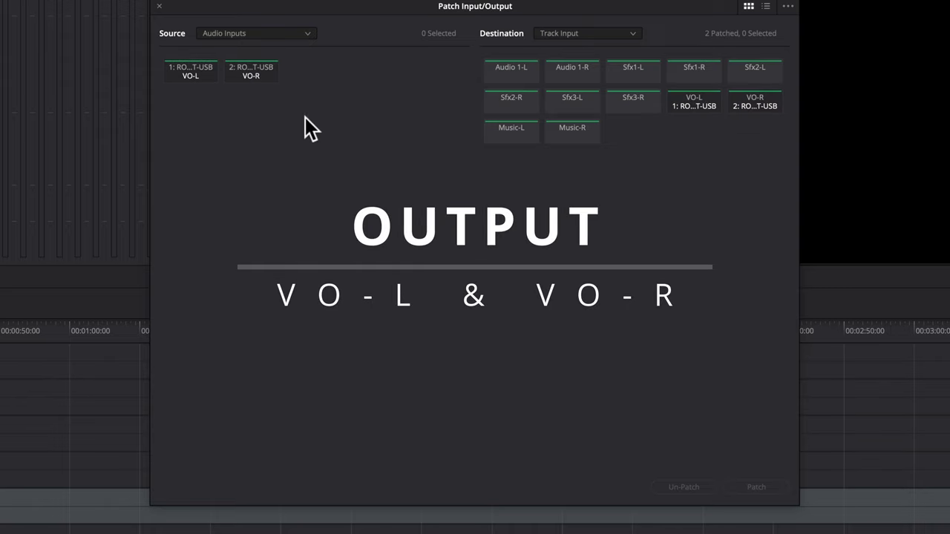
left_click(159, 6)
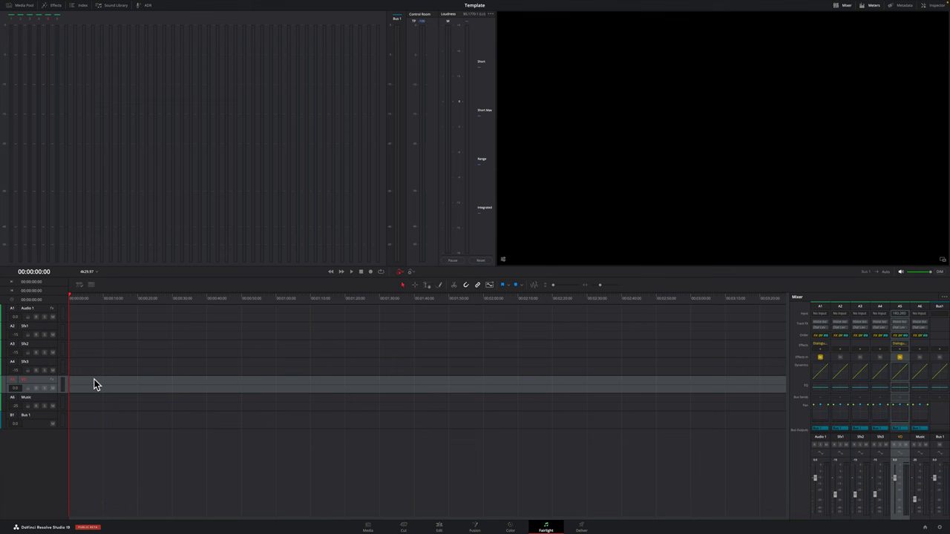
key("shift+4")
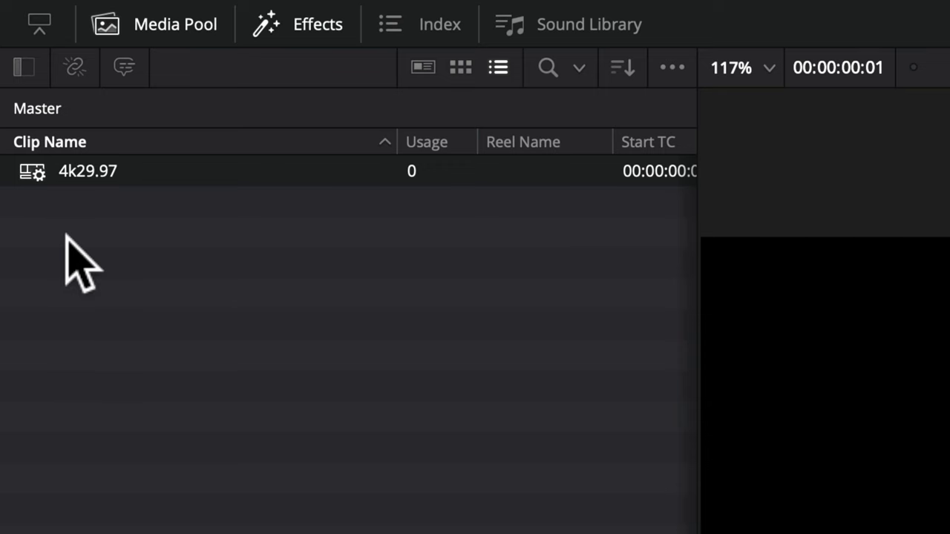
Duplicate the 4k29.97 timeline and rename the copy 'Tiktok'.
right_click(107, 177)
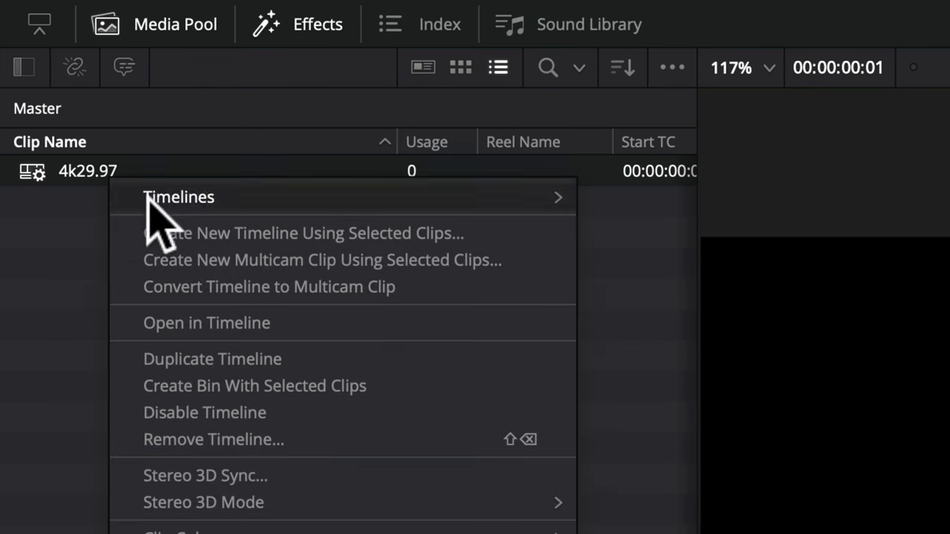
left_click(221, 354)
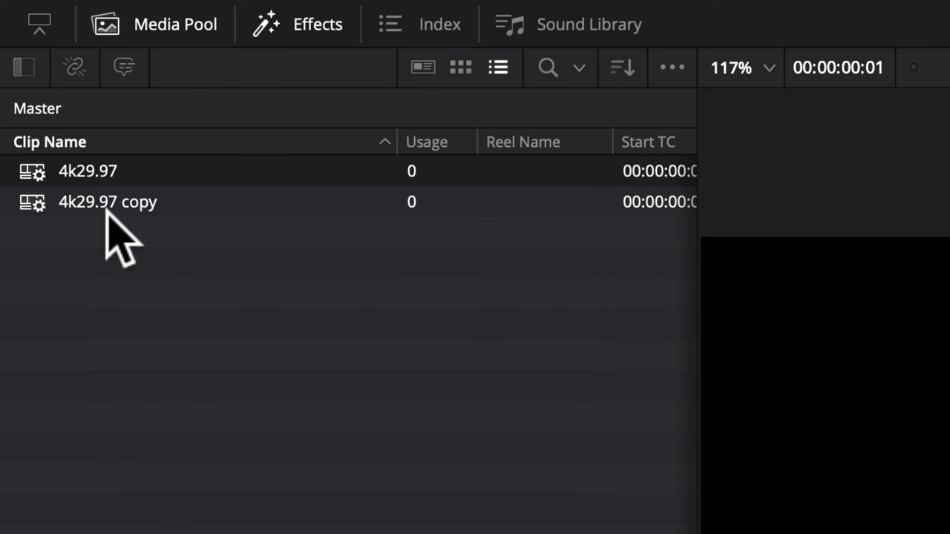
left_click(120, 195)
left_click(121, 195)
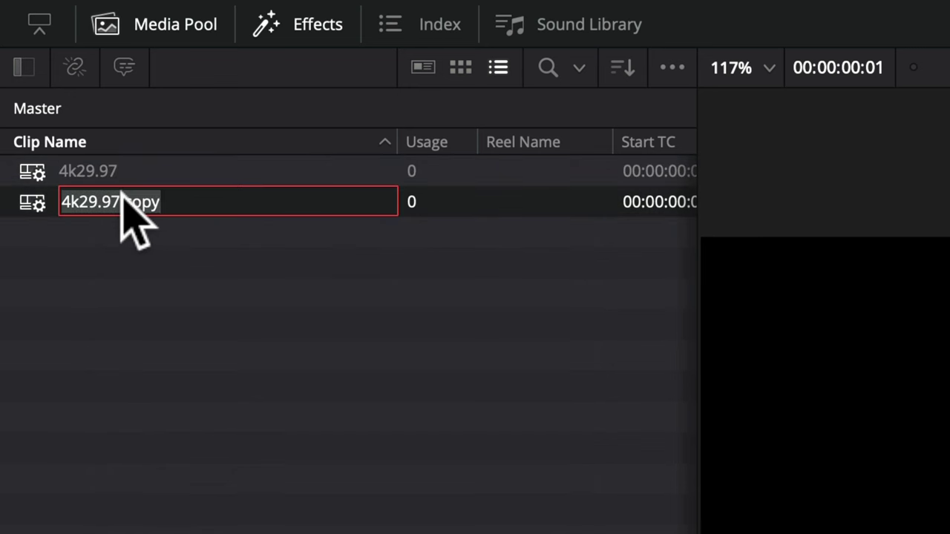
type("Tiktok")
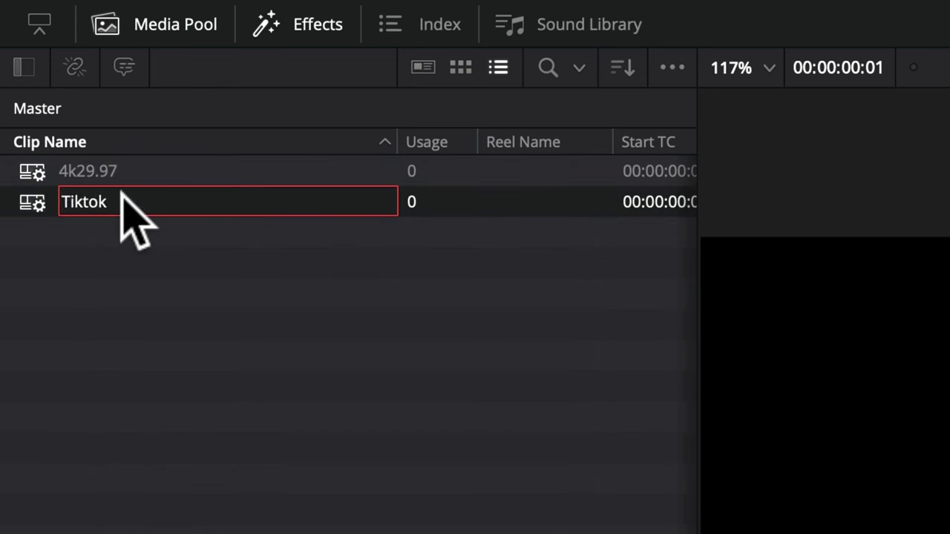
key("Return")
right_click(128, 199)
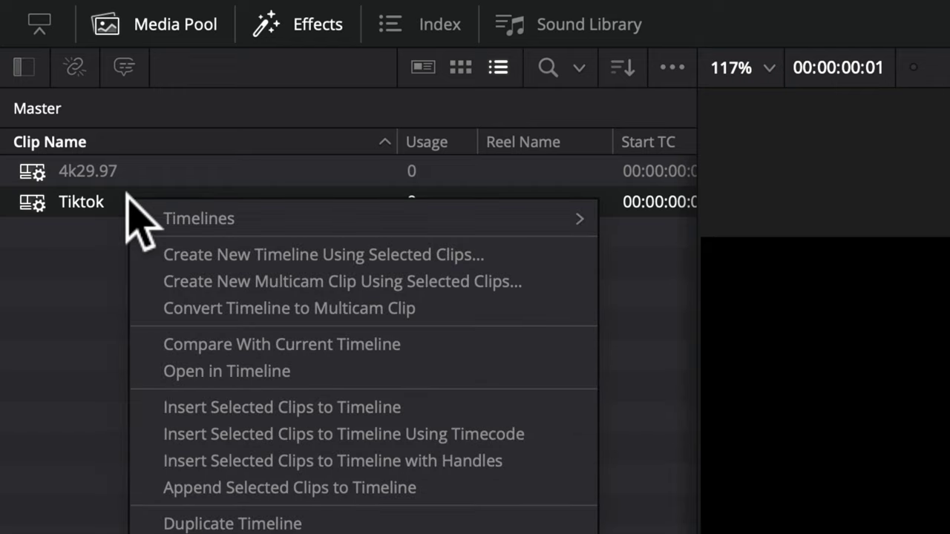
Give the Tiktok timeline a vertical 1080 x 1920 frame, then reopen the 4k29.97 timeline.
mouse_move(389, 206)
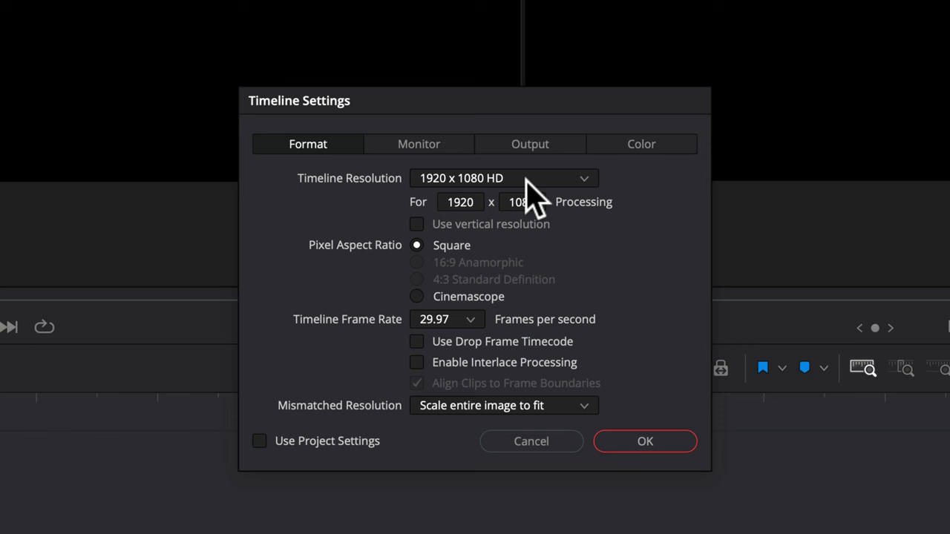
left_click(418, 223)
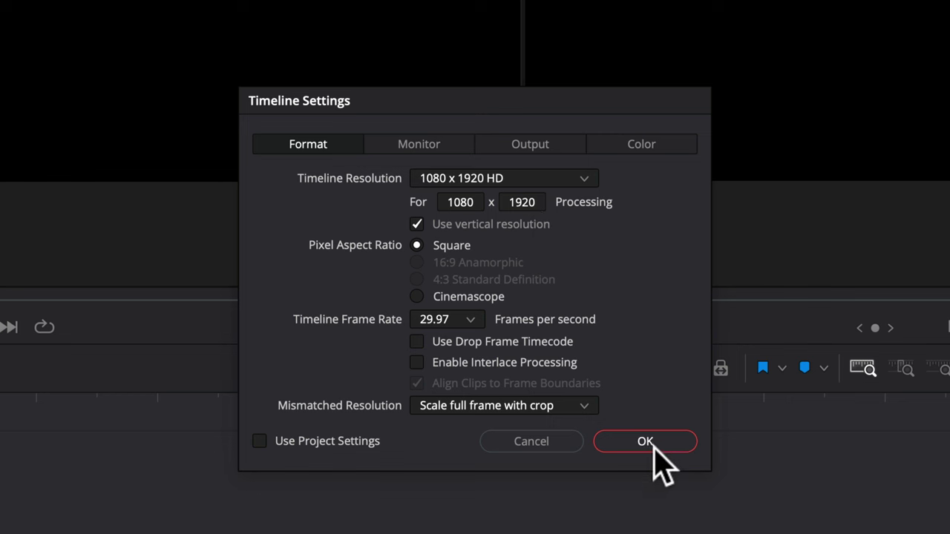
left_click(439, 145)
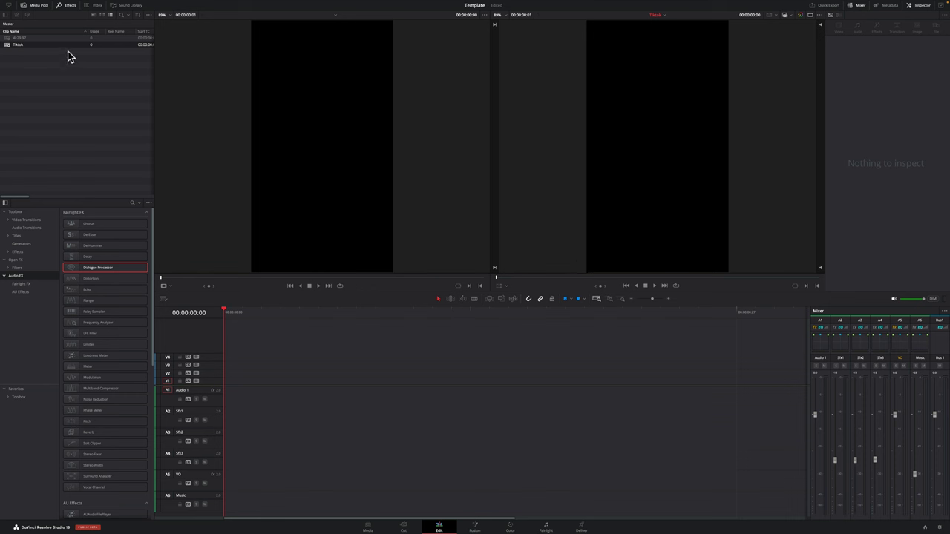
left_click(7, 40)
double_click(7, 39)
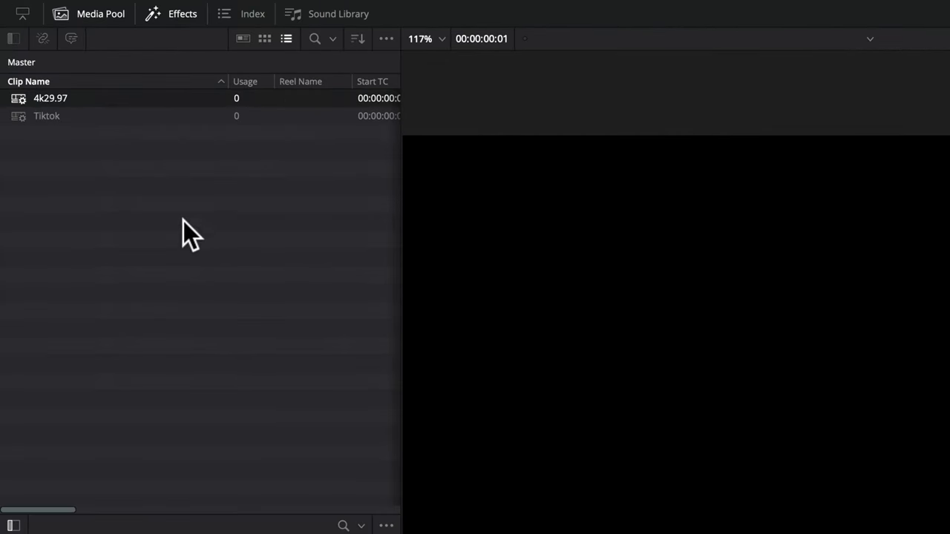
Begin exporting the 4k29.97 timeline as a DaVinci Resolve Timeline file to the Desktop.
right_click(122, 97)
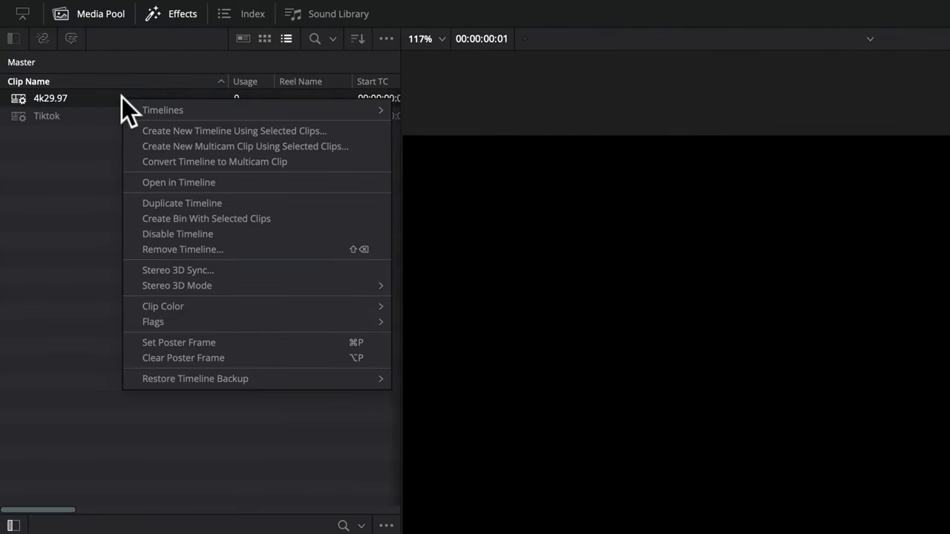
mouse_move(304, 107)
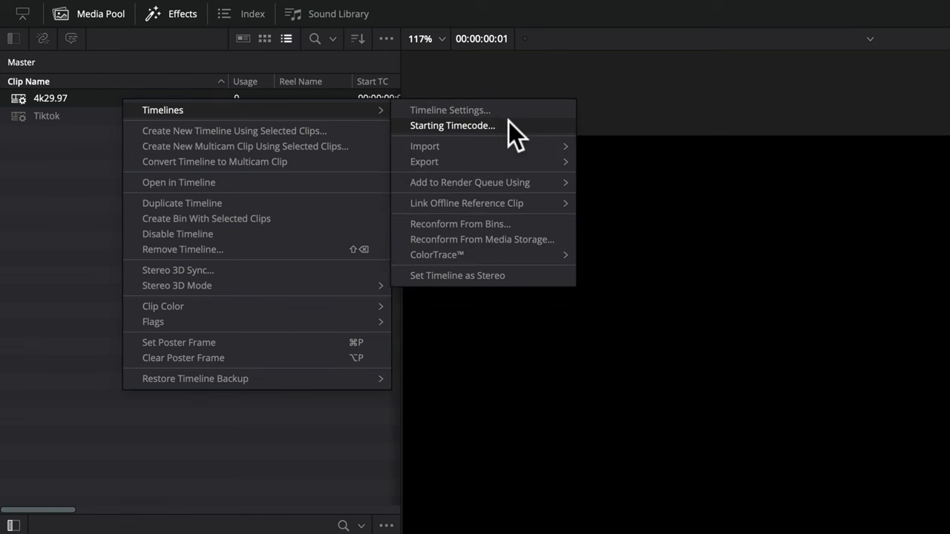
mouse_move(553, 157)
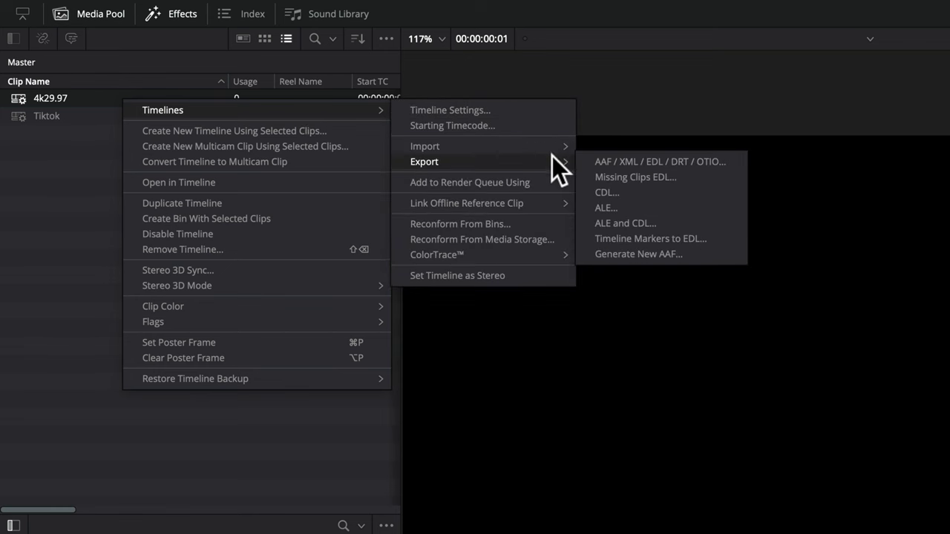
left_click(639, 164)
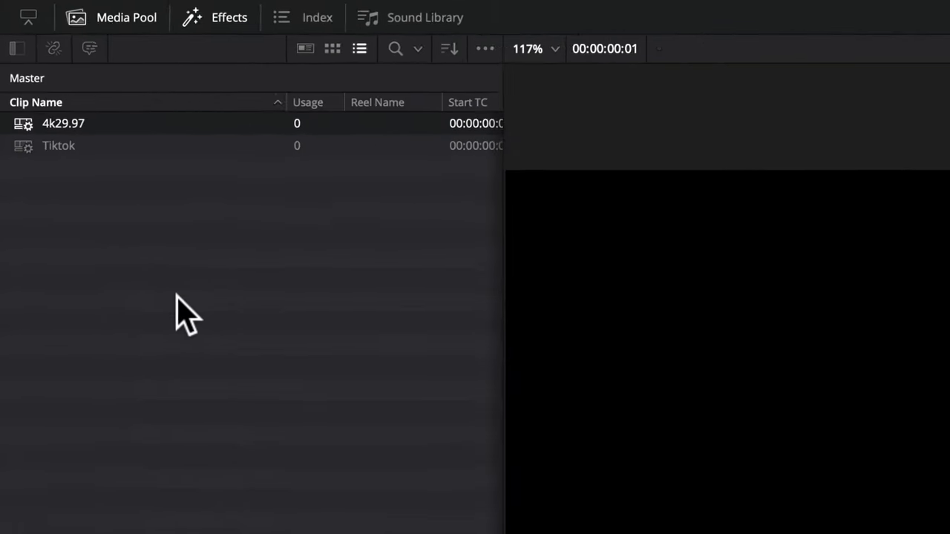
Create a Timelines bin and move the 4k29.97 and Tiktok timelines into it.
right_click(187, 318)
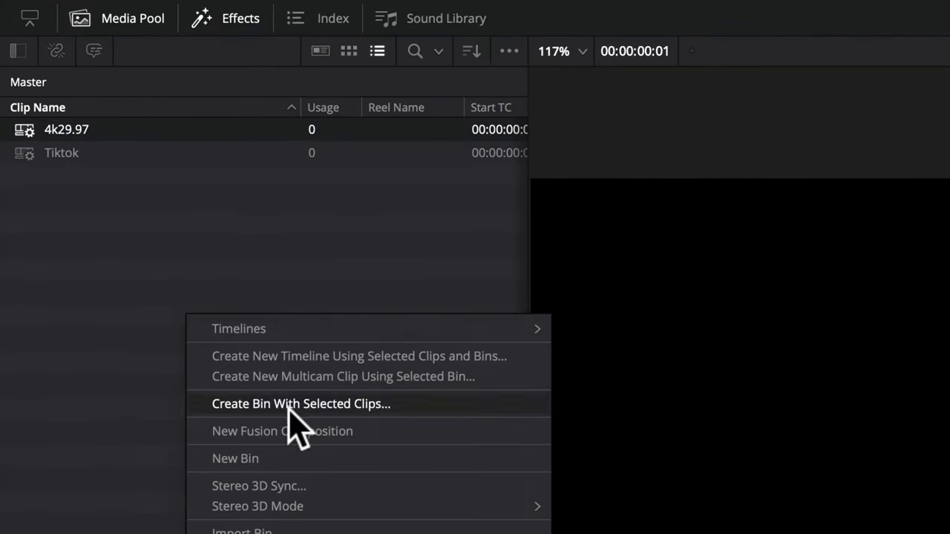
left_click(304, 458)
type("Timelin")
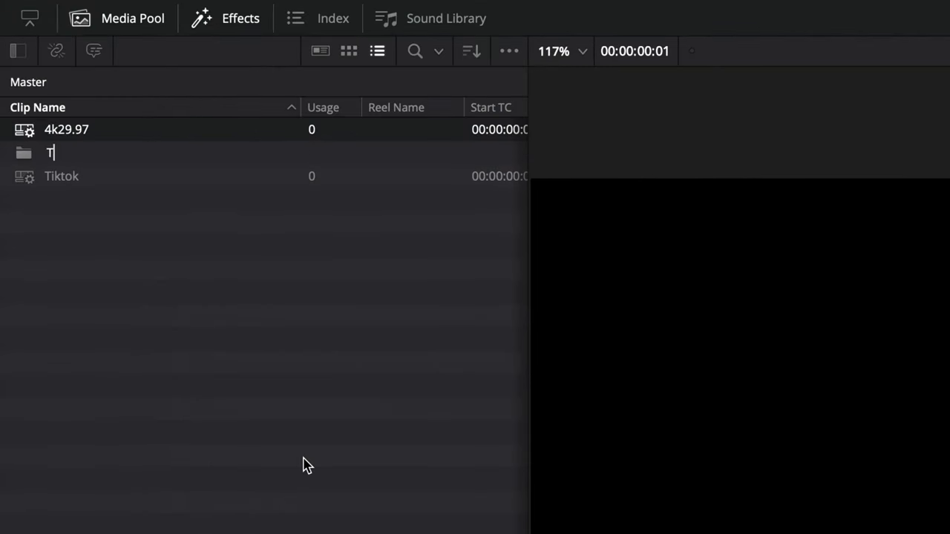
type("es")
key("Return")
left_click_drag(63, 173, 81, 153)
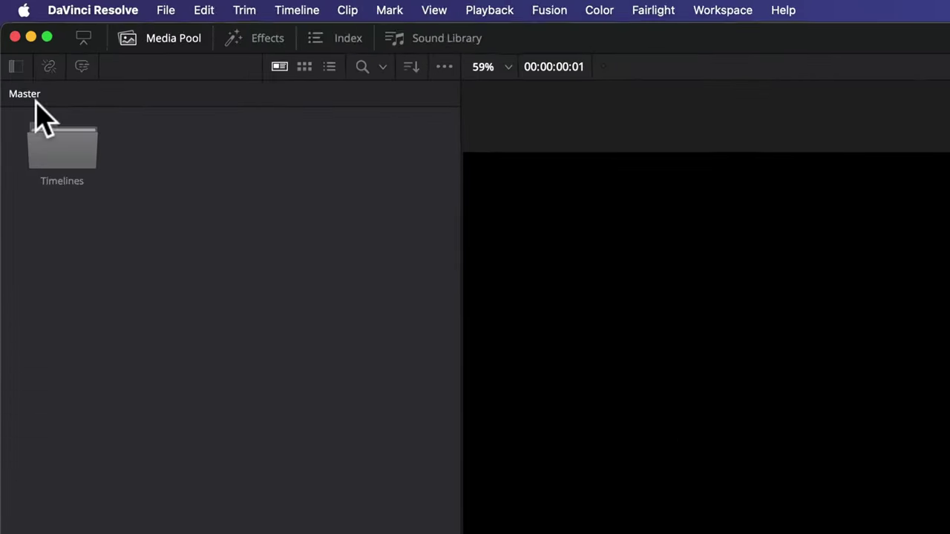
left_click(14, 76)
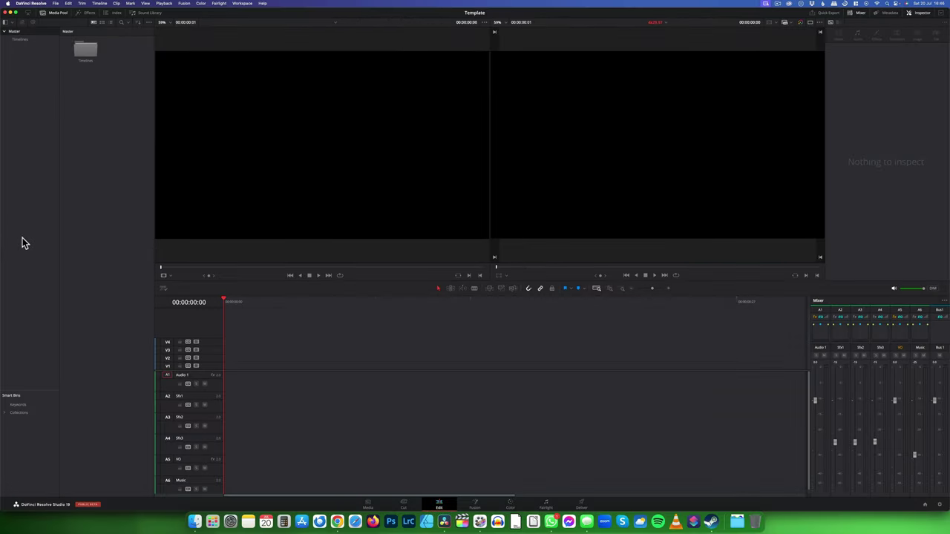
Import the Music Copywrite free and Sound FX folders from Extreme SSD 4TB as bins.
left_click(196, 523)
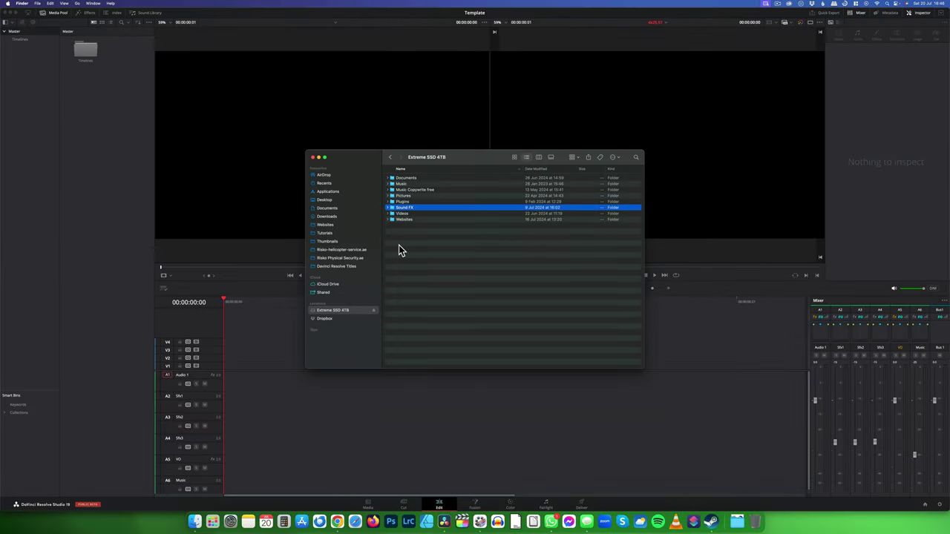
left_click(394, 190, "super")
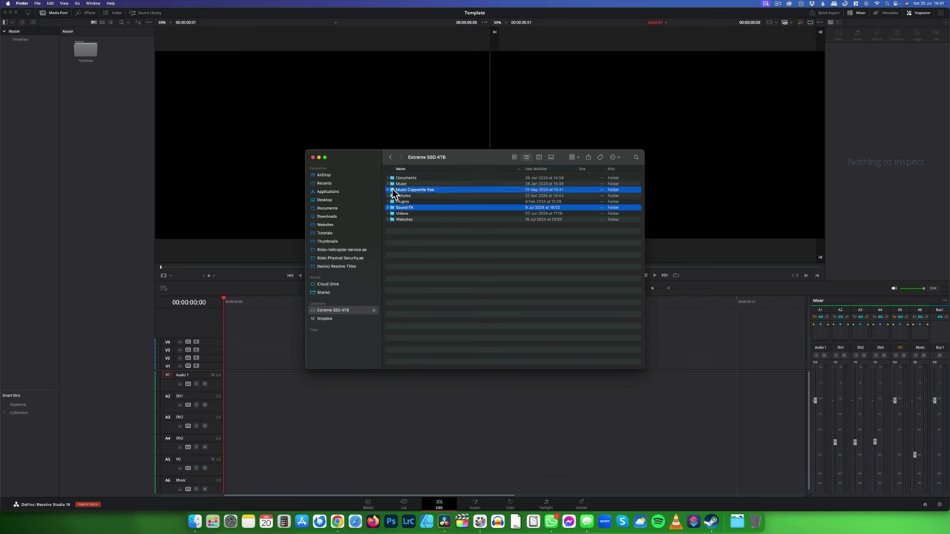
left_click_drag(394, 195, 10, 95)
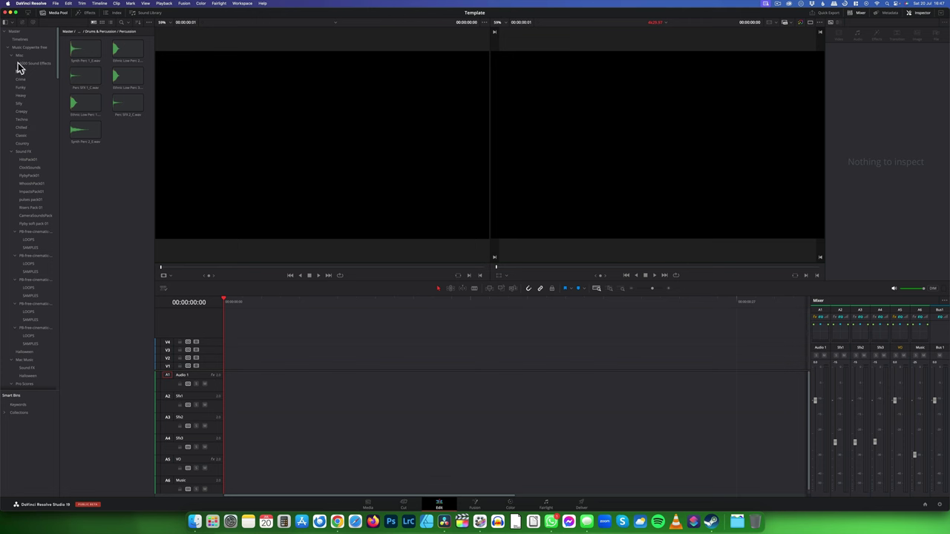
Collapse the Music Copywrite free and Sound FX bins and return to the Master bin.
left_click(8, 46)
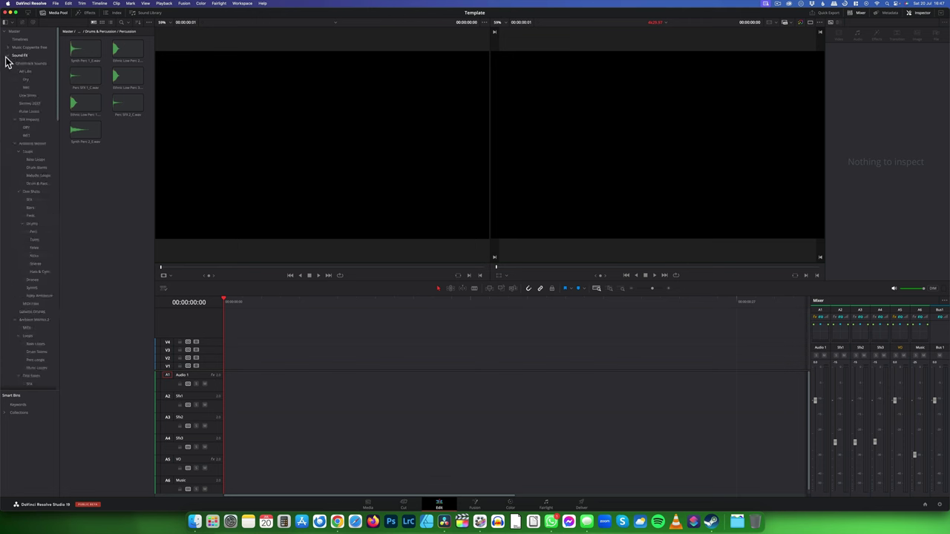
left_click(9, 56)
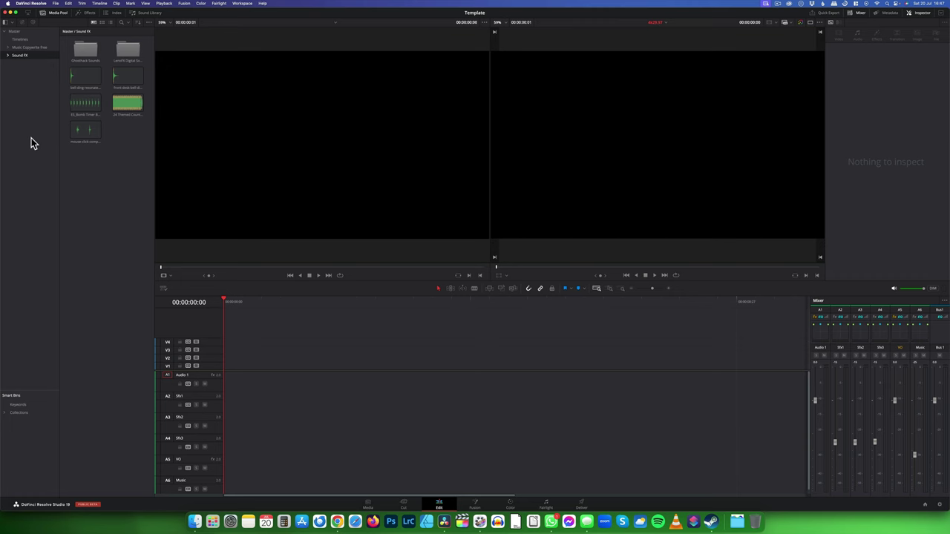
left_click(41, 31)
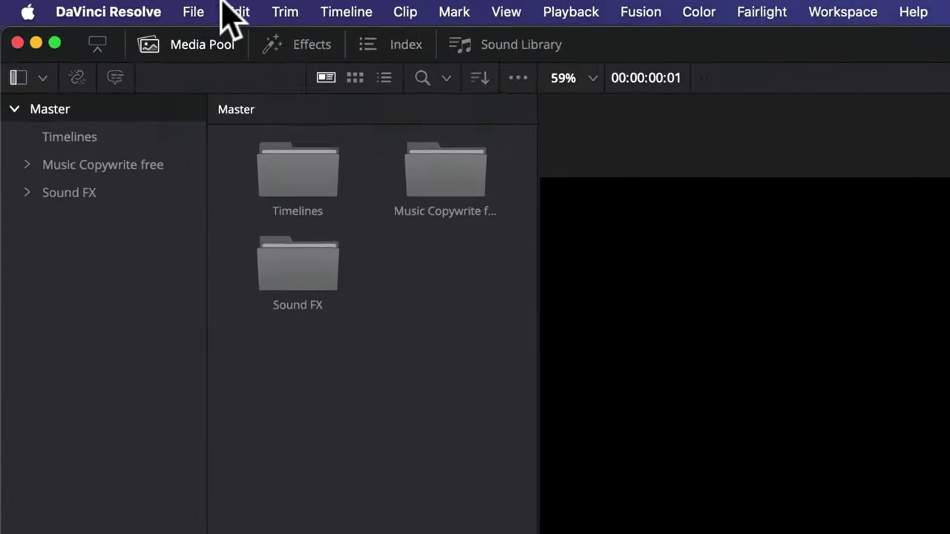
Export the whole project to the Desktop as the file 'Template 4k 29.97'.
left_click(192, 11)
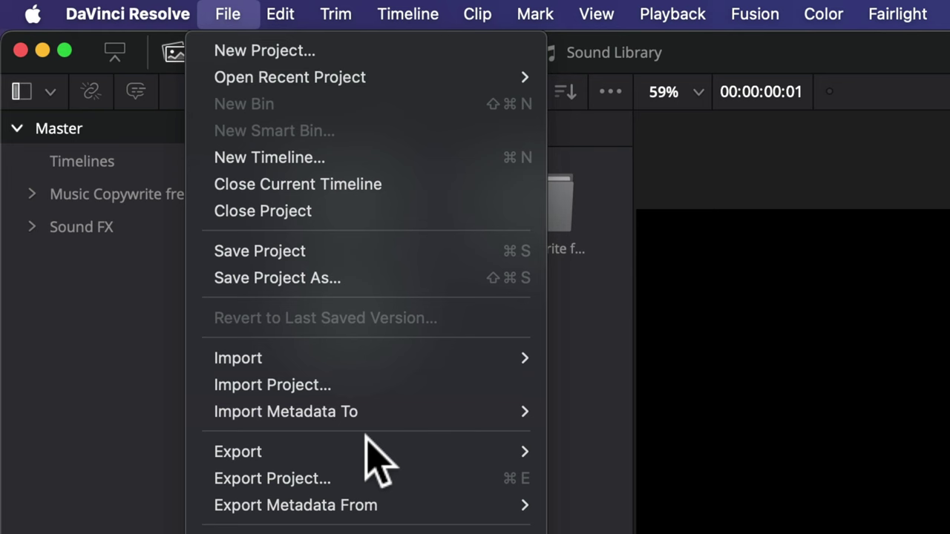
left_click(412, 479)
left_click(177, 156)
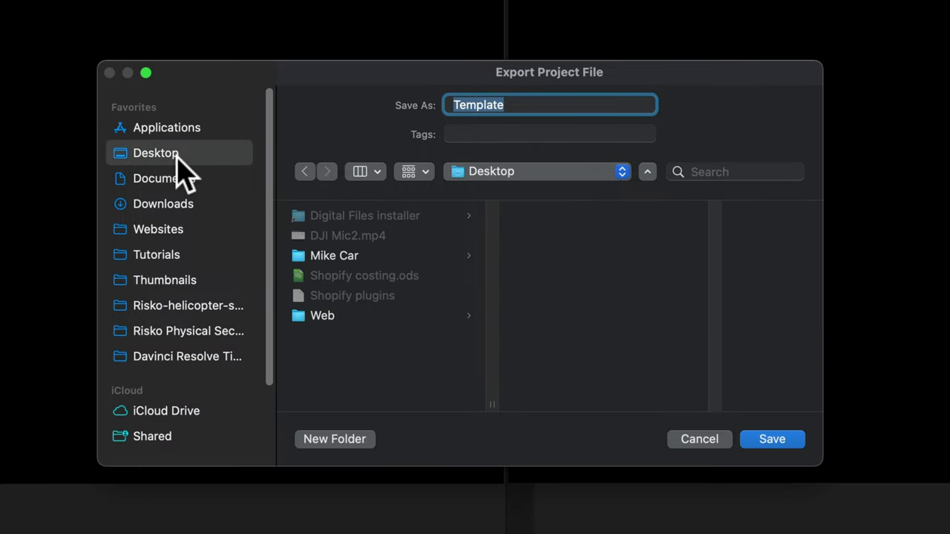
left_click(562, 103)
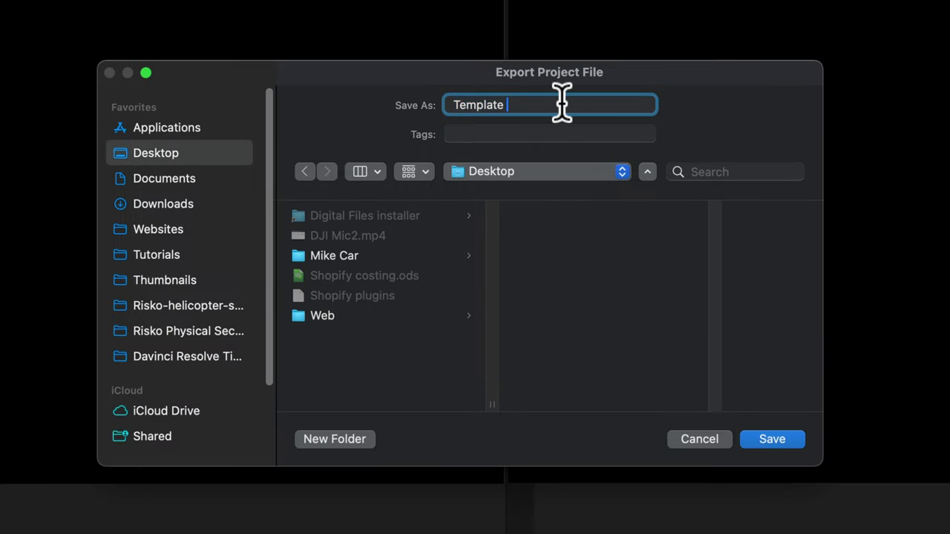
type("4k 29.97")
key("Return")
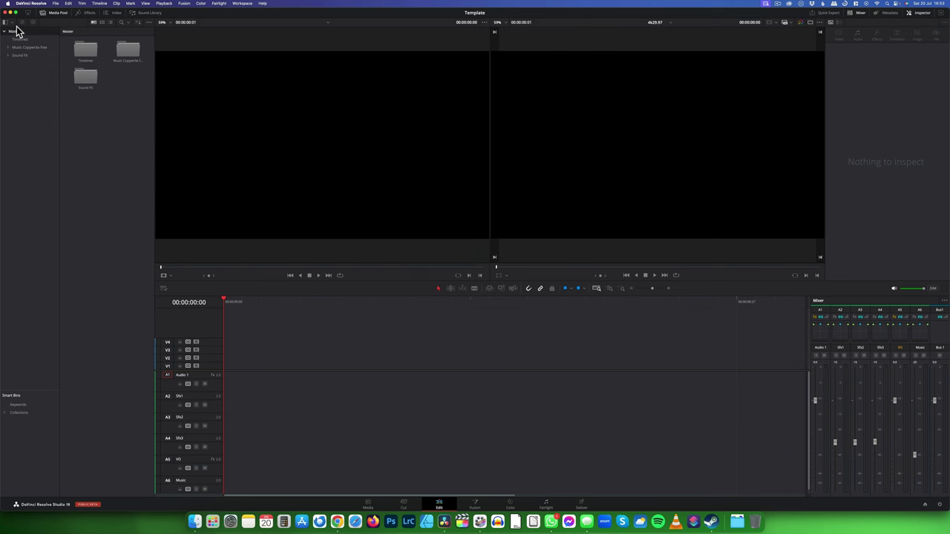
left_click(33, 4)
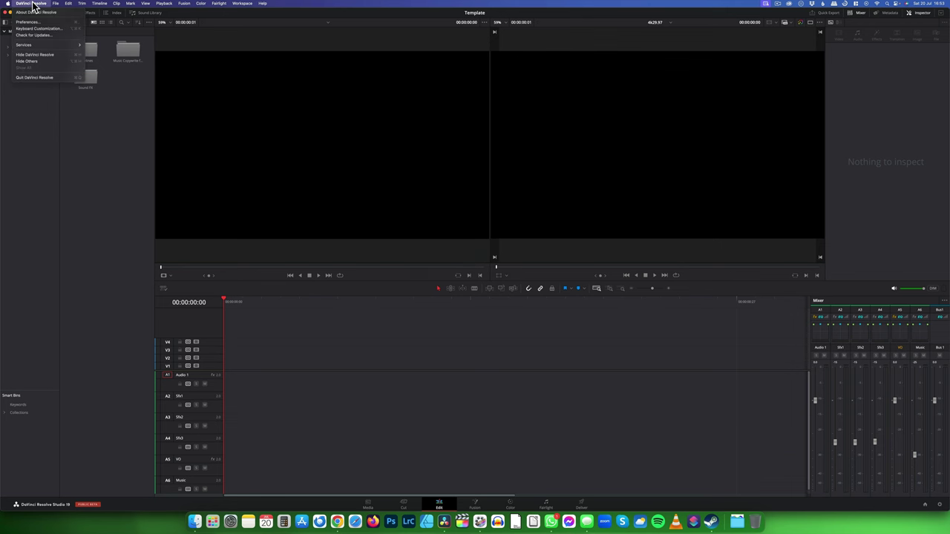
Quit Resolve and reopen Template 4k 29.97.drp from the Desktop in Resolve.
left_click(47, 79)
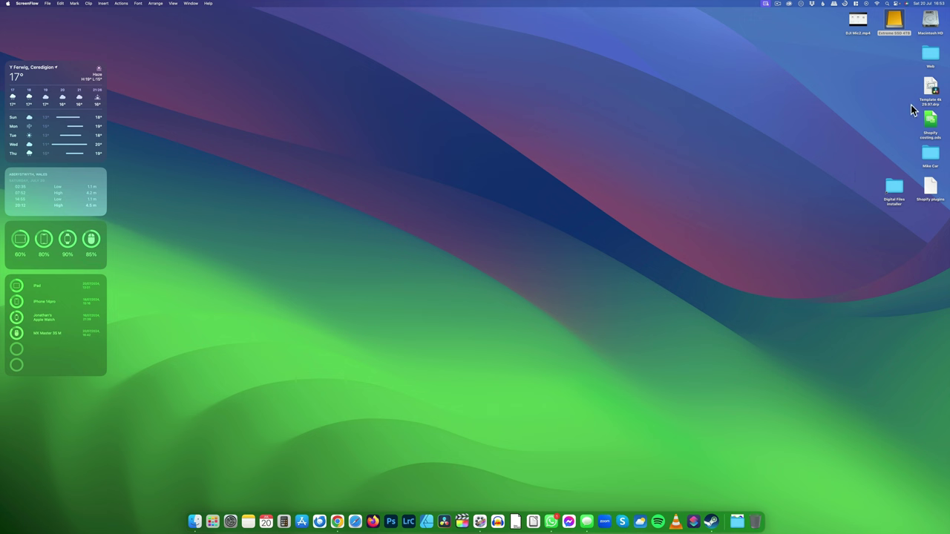
left_click(931, 89)
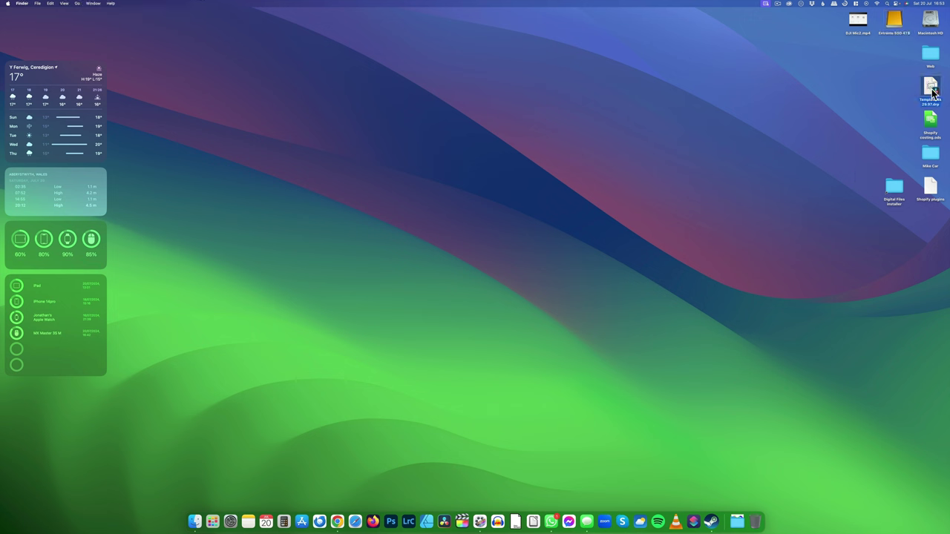
key("super+o")
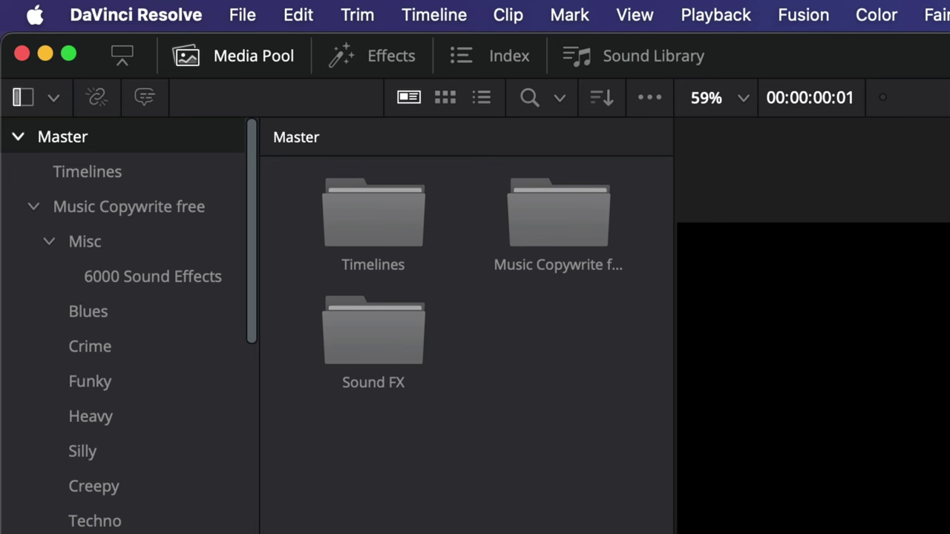
Save the reopened template as a separate project named 'New project'.
left_click(241, 30)
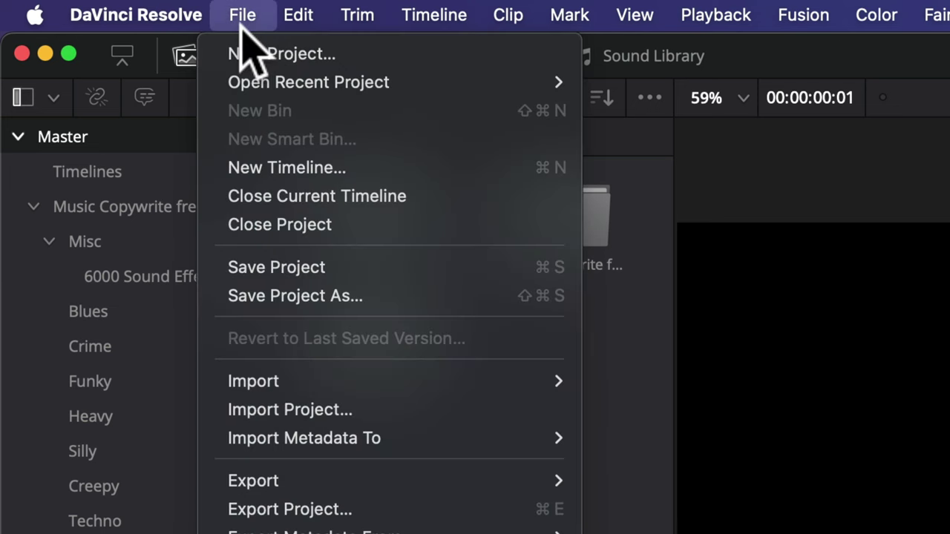
left_click(327, 297)
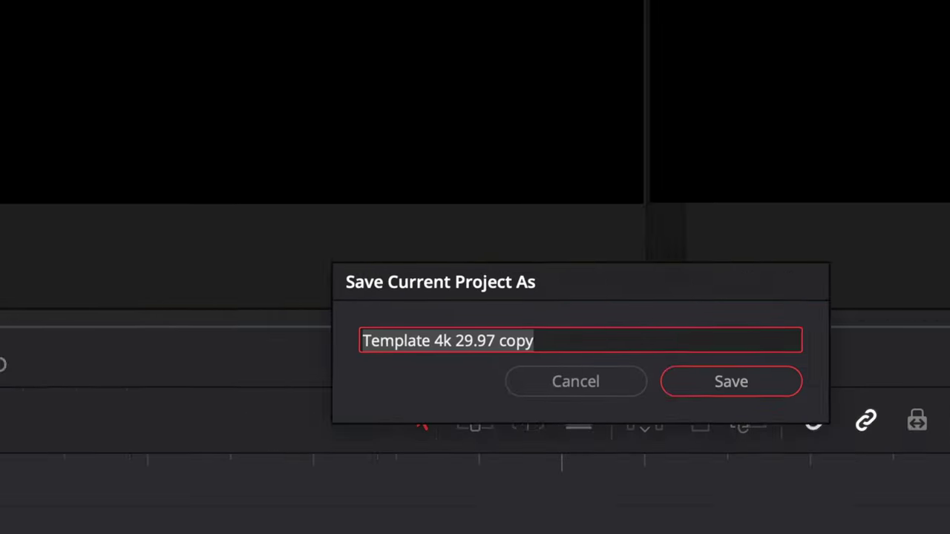
type("New projec")
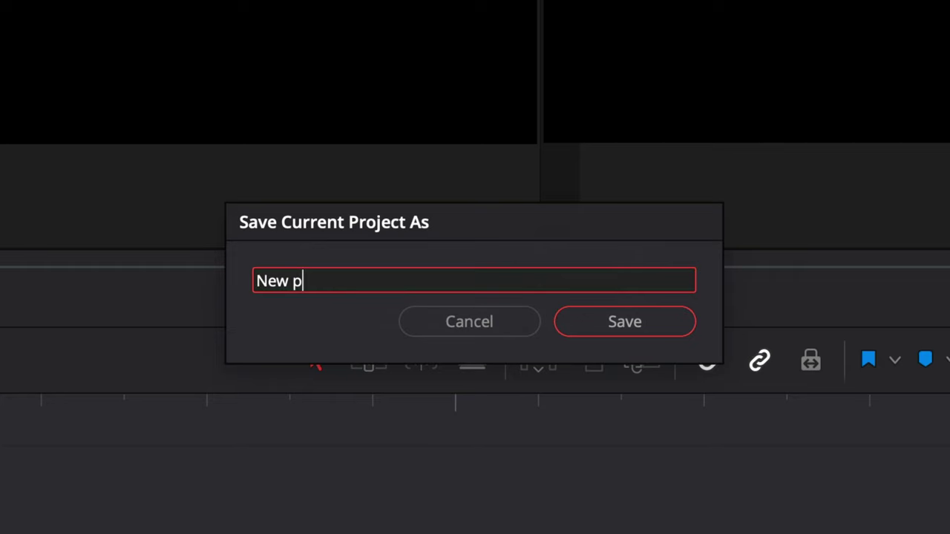
type("t")
key("Return")
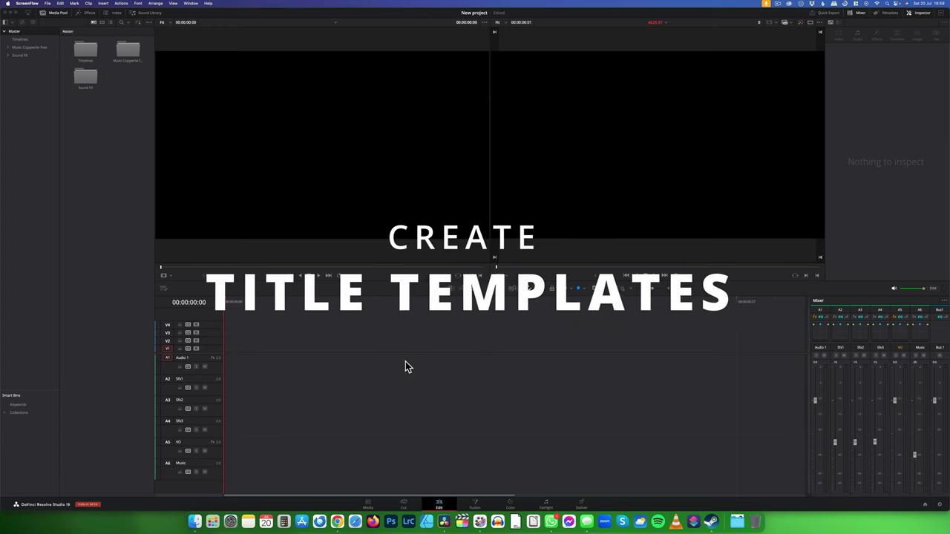
Place the YouTube Pack (H) title 01- Like Subscribe Bell on V1 and lower its Y position to 0.212.
left_click(88, 12)
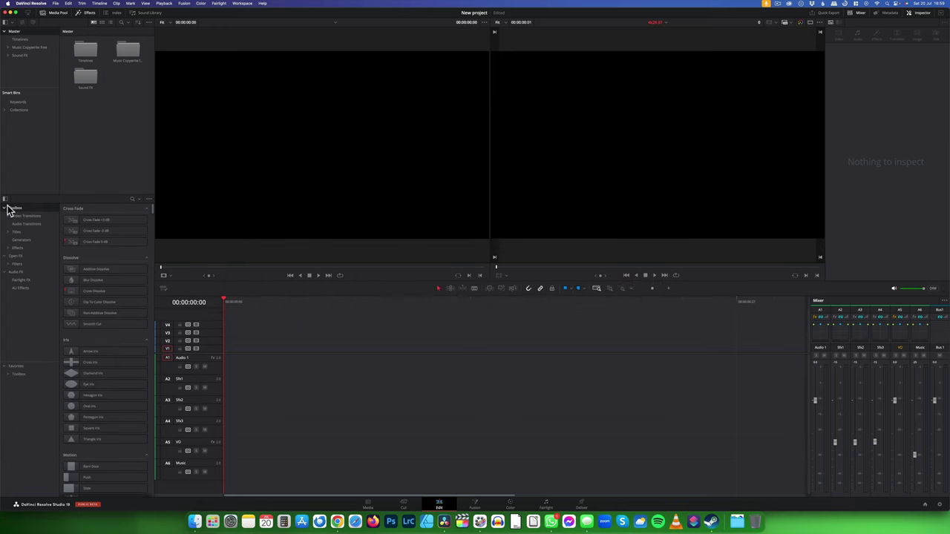
left_click(9, 234)
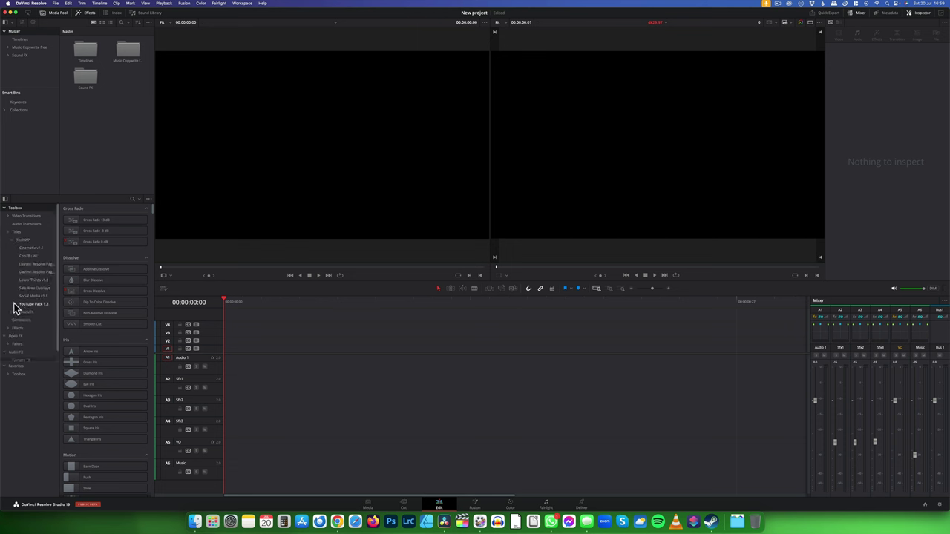
left_click(15, 308)
left_click(39, 313)
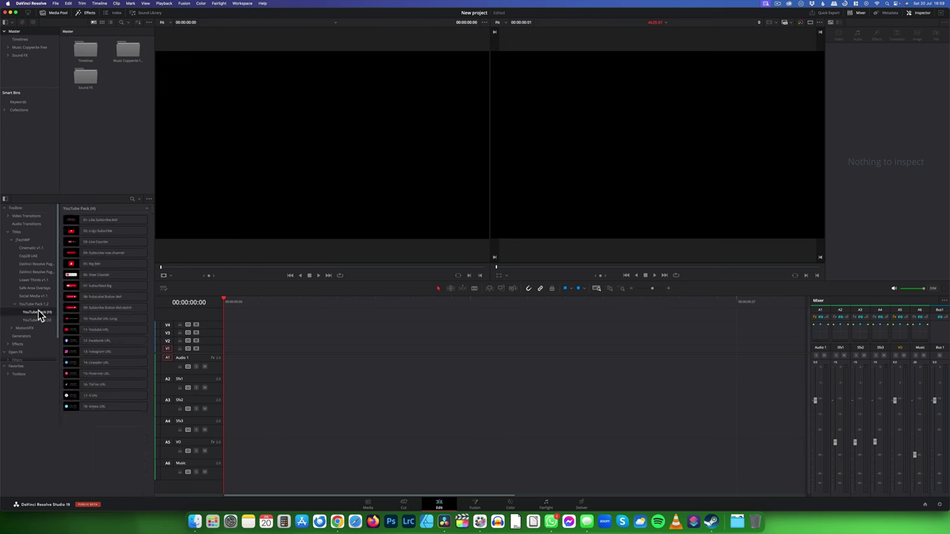
left_click_drag(70, 221, 231, 349)
left_click_drag(281, 302, 428, 304)
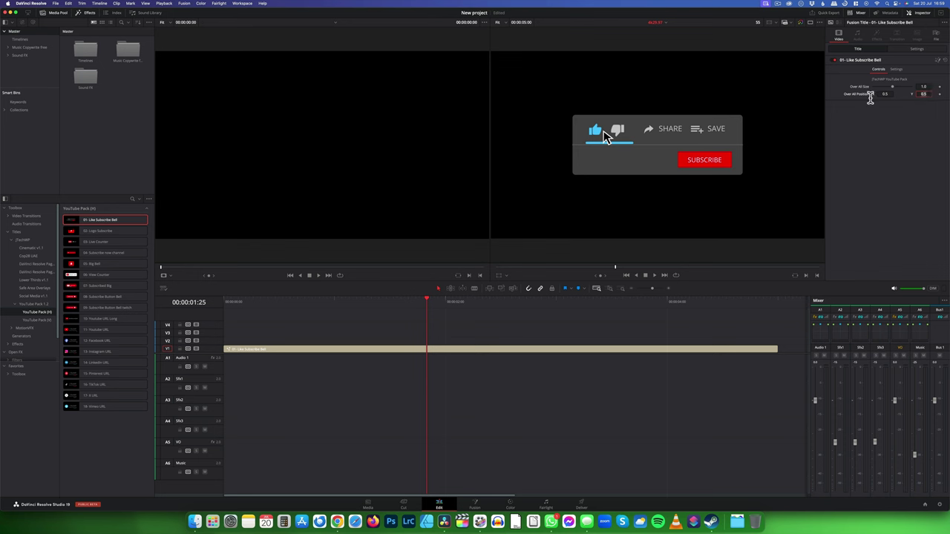
left_click_drag(923, 94, 894, 94)
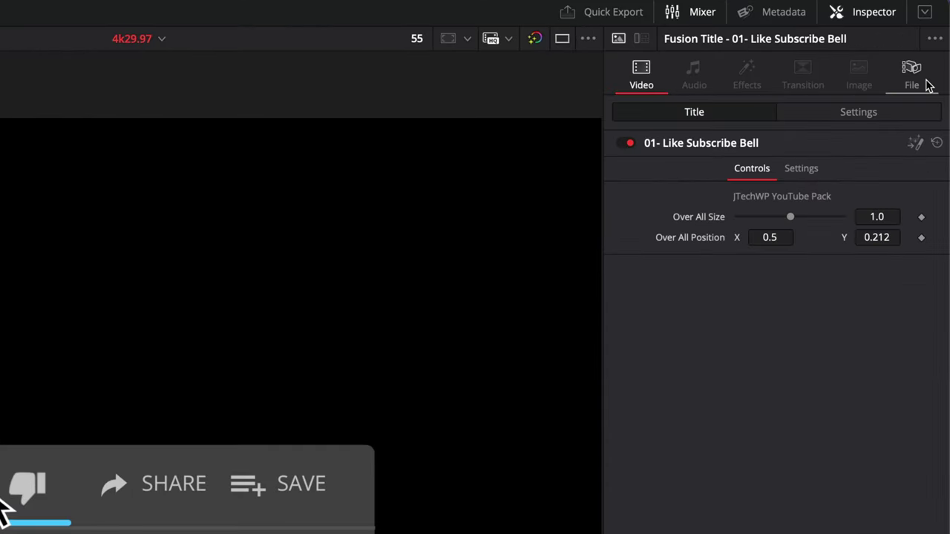
Append 'final' to the title clip's name and create a new Titles bin.
left_click(939, 38)
left_click(850, 158)
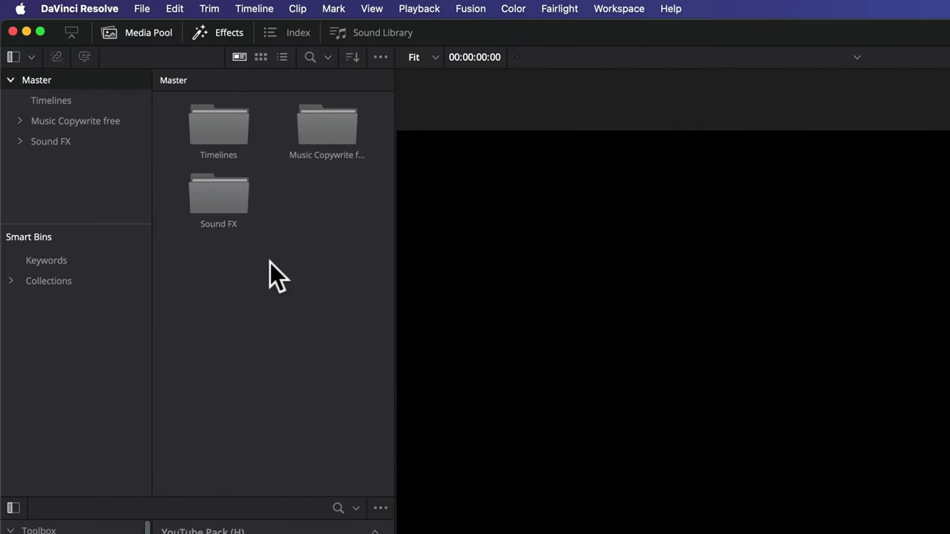
right_click(106, 104)
left_click(333, 344)
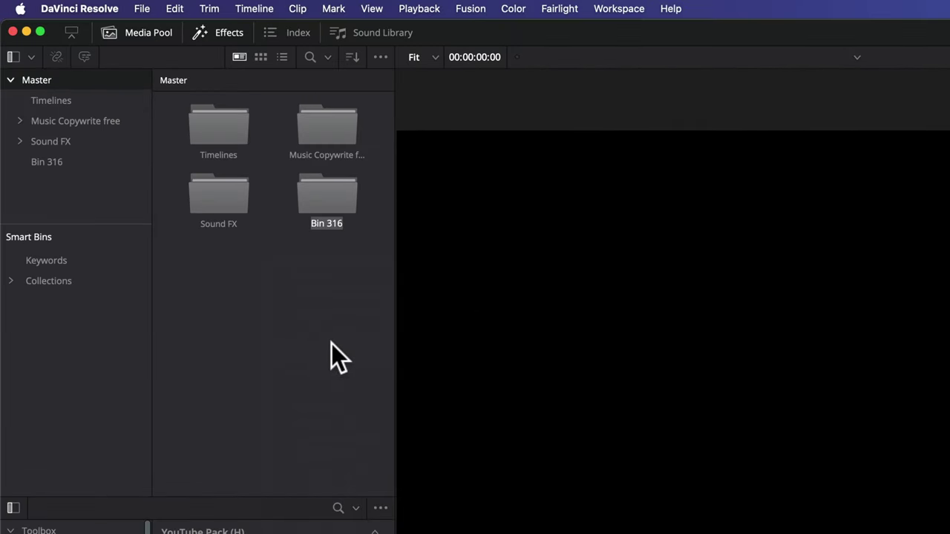
type("Titles")
key("Return")
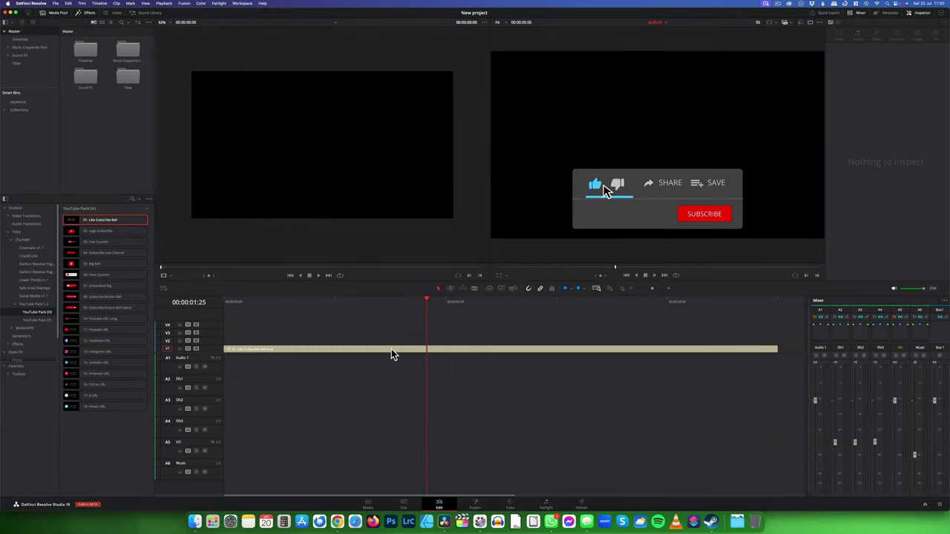
Store the positioned title clip in the Titles bin, then put it back on V1 from there.
left_click_drag(391, 349, 136, 83)
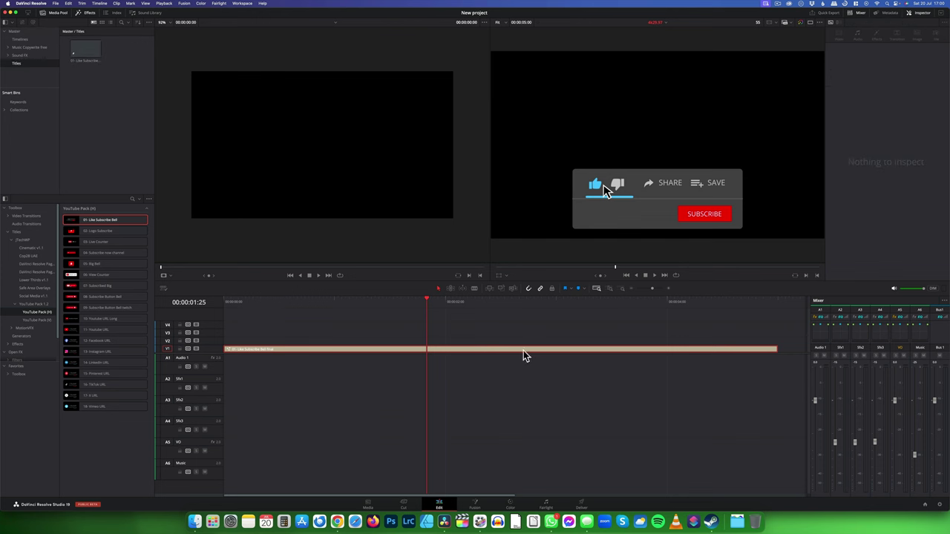
key("Delete")
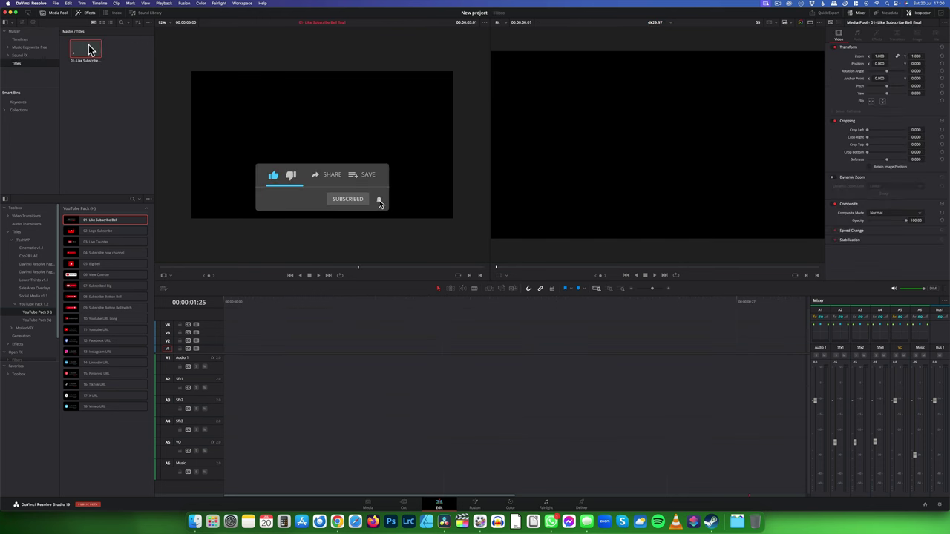
left_click_drag(90, 50, 230, 359)
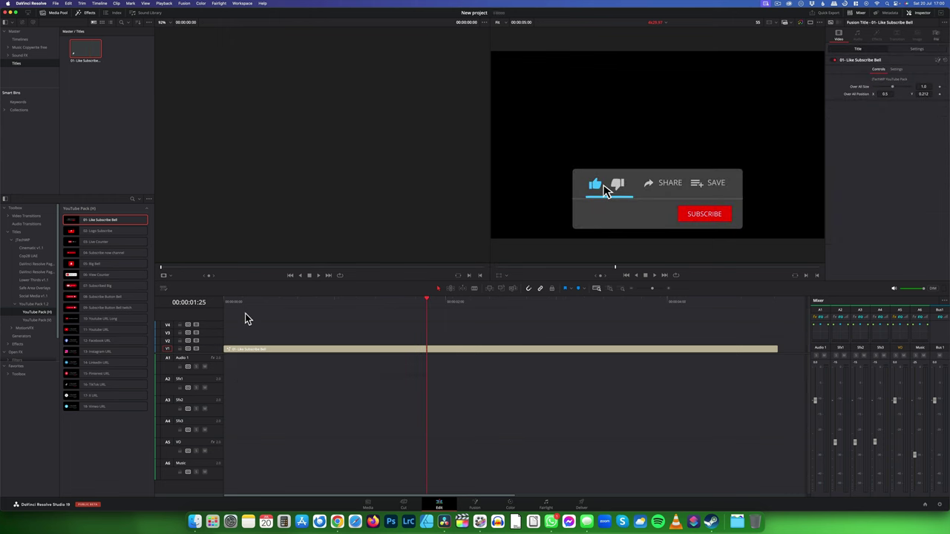
left_click_drag(240, 303, 581, 310)
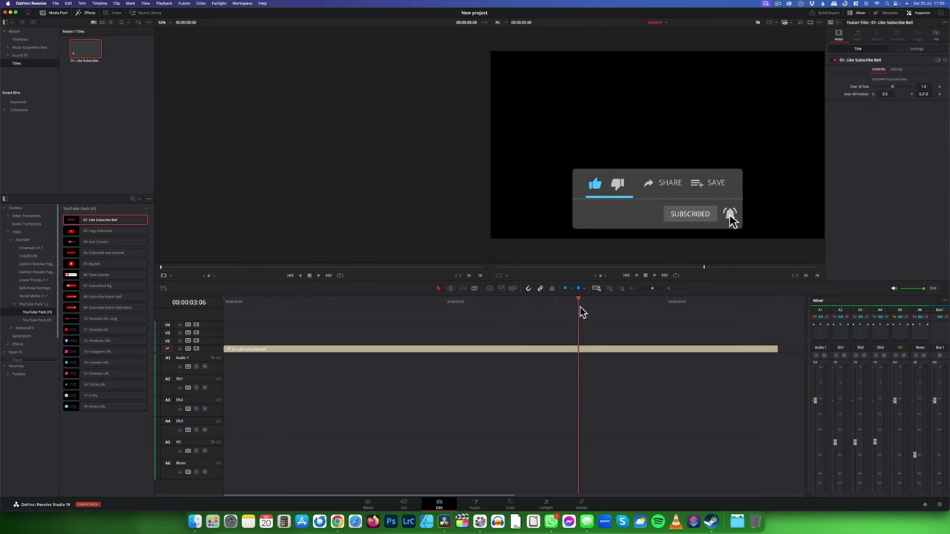
Replace the test clip on V1 with the 10- Youtube URL Long title and preview its URL text.
left_click(389, 349)
key("Delete")
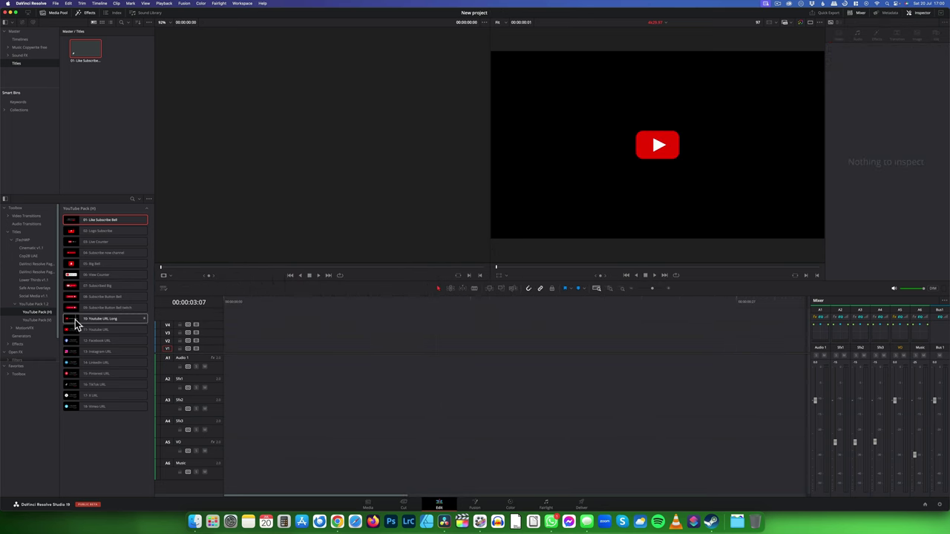
left_click_drag(77, 324, 226, 351)
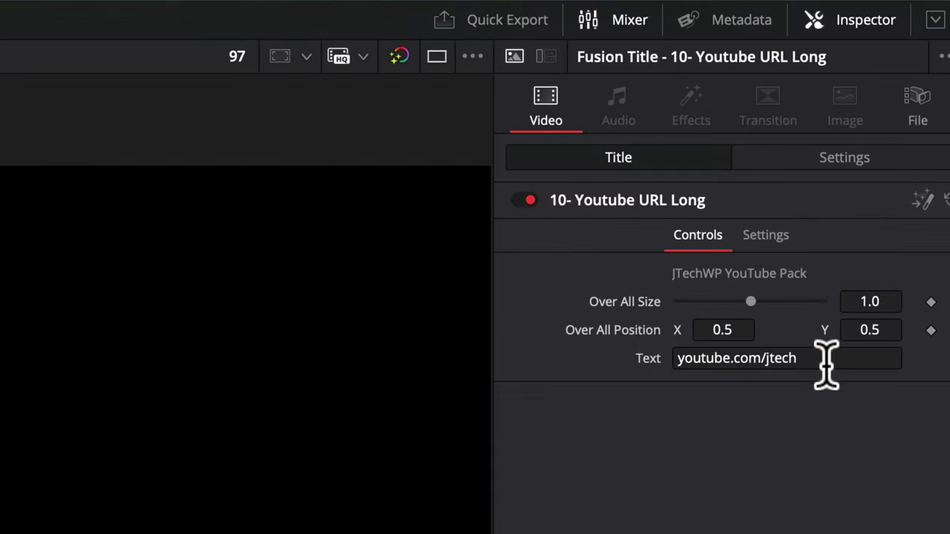
left_click(912, 102)
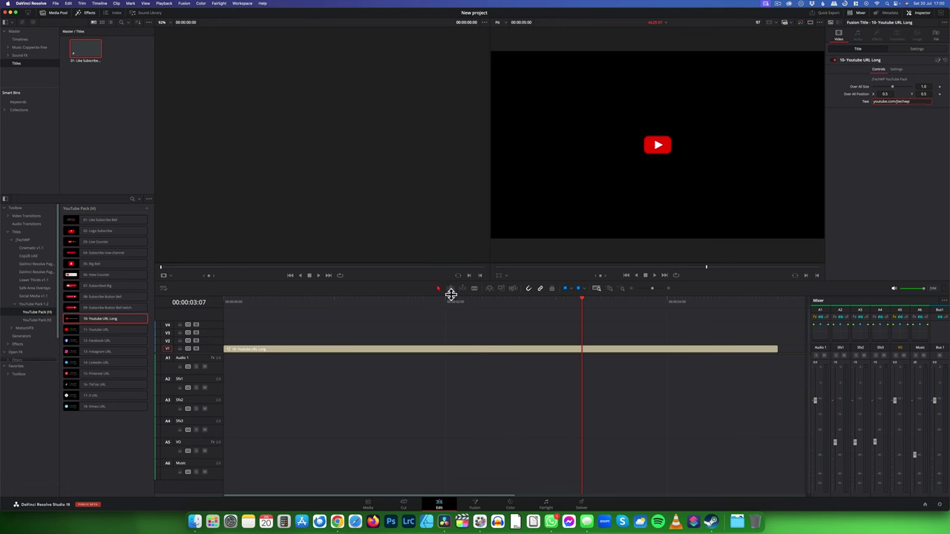
left_click_drag(451, 297, 509, 302)
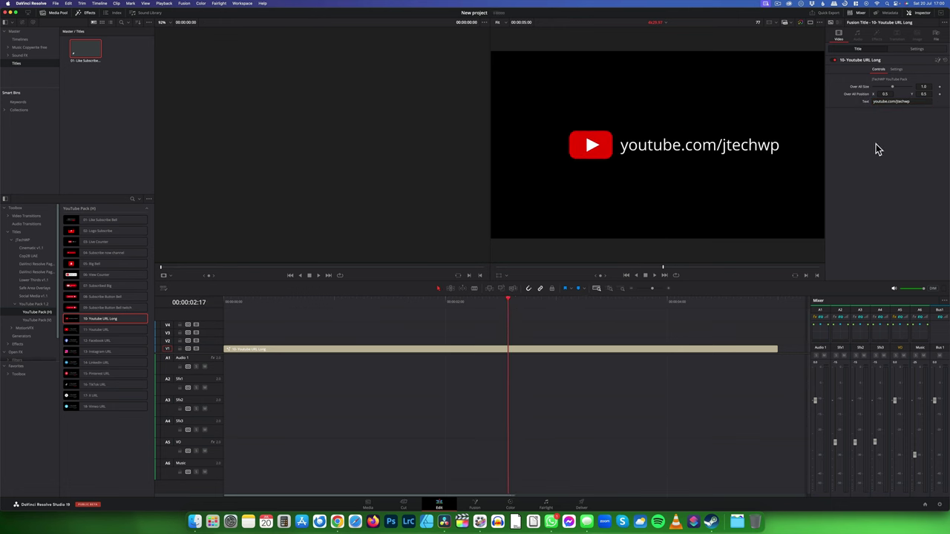
Append 'Final' to the URL title's clip name and save it into the Titles bin.
left_click(937, 35)
left_click(915, 66)
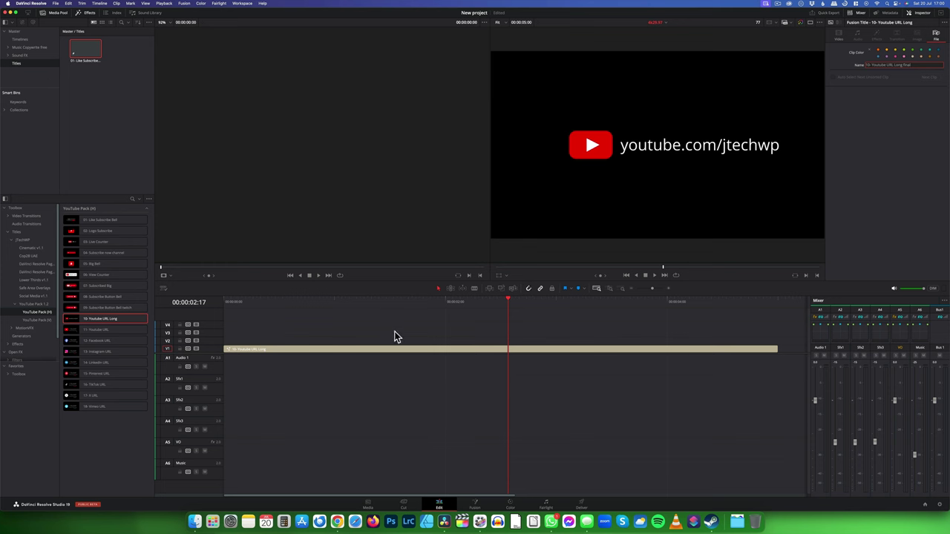
type("Final")
left_click_drag(418, 350, 102, 127)
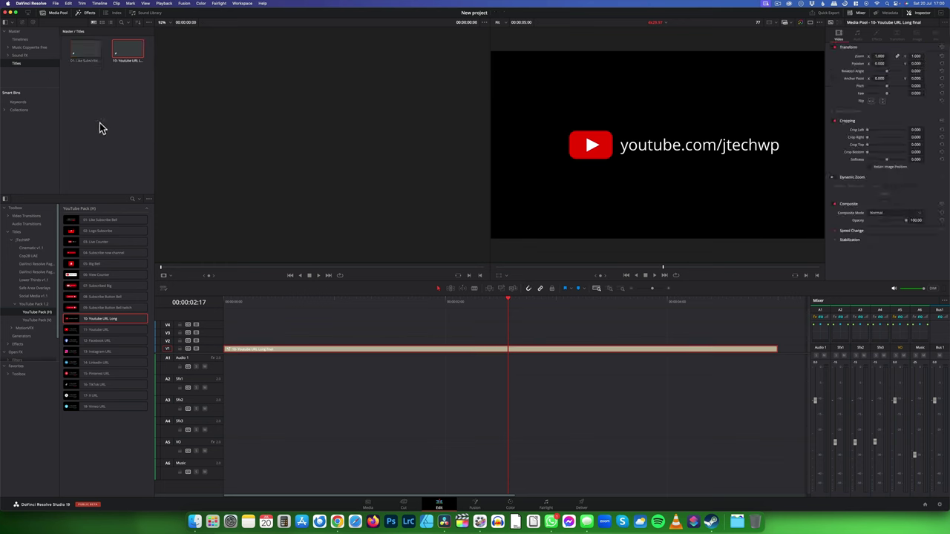
Choose File > Export Project to export 'New project' as a project file.
left_click(54, 4)
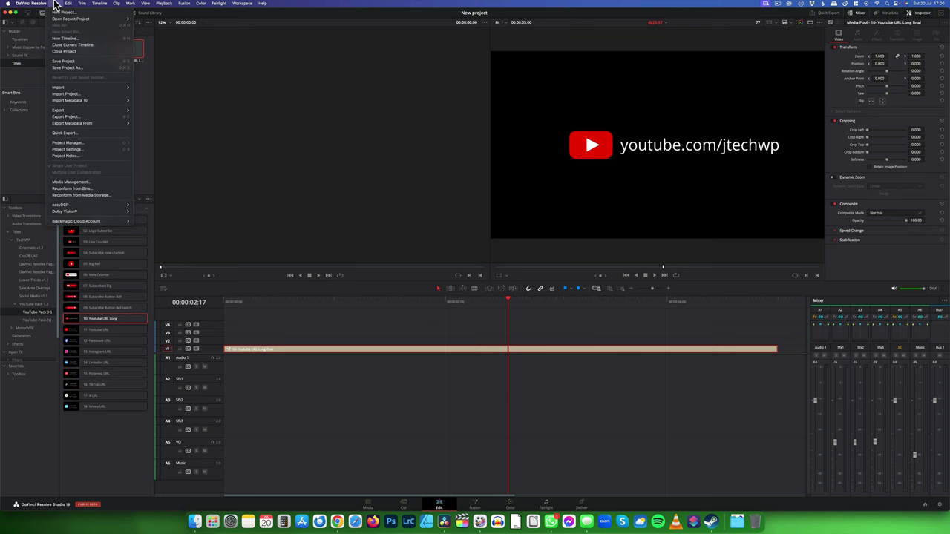
left_click(92, 117)
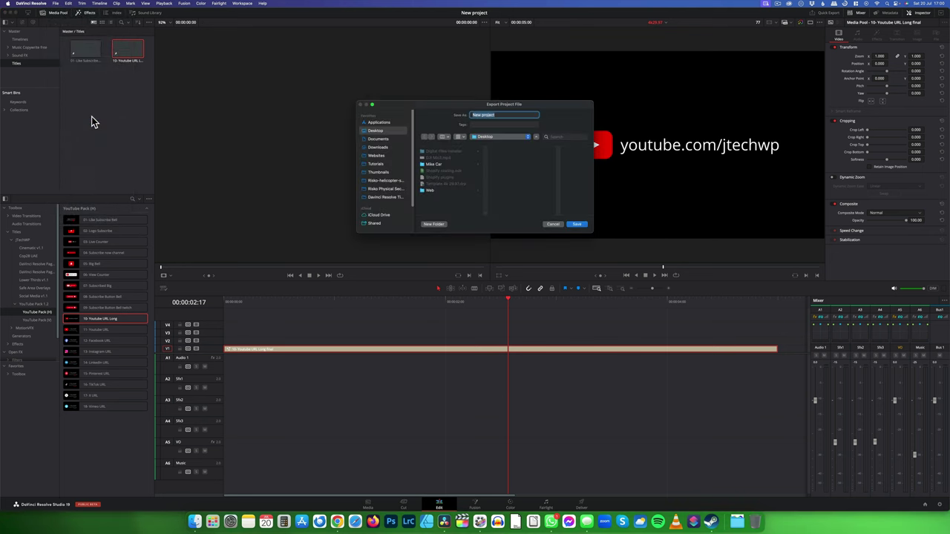